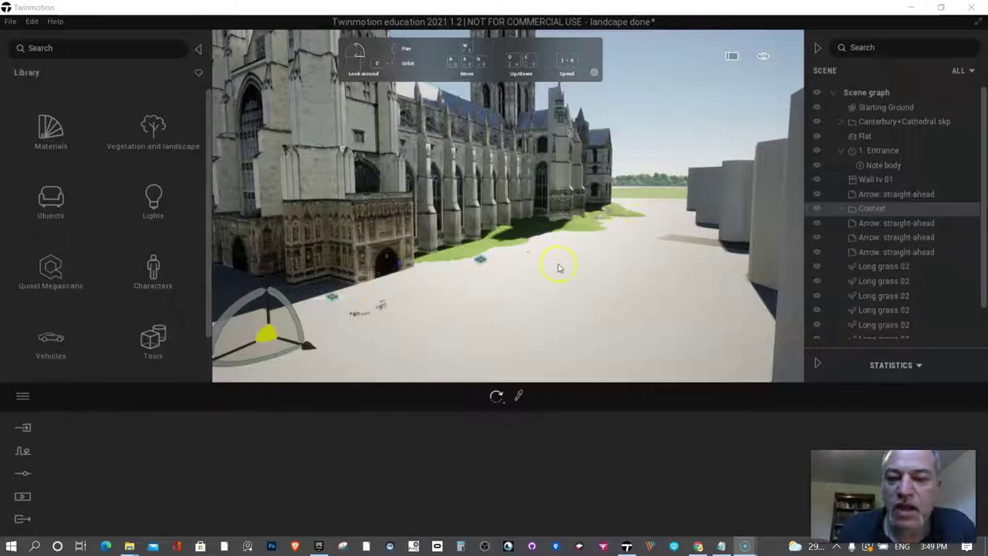
# - Lower the Context group slightly so the landscape's grass covers its ground surface around the cathedral
pyautogui.moveTo(576, 265); pyautogui.dragTo(576, 261, button='right')
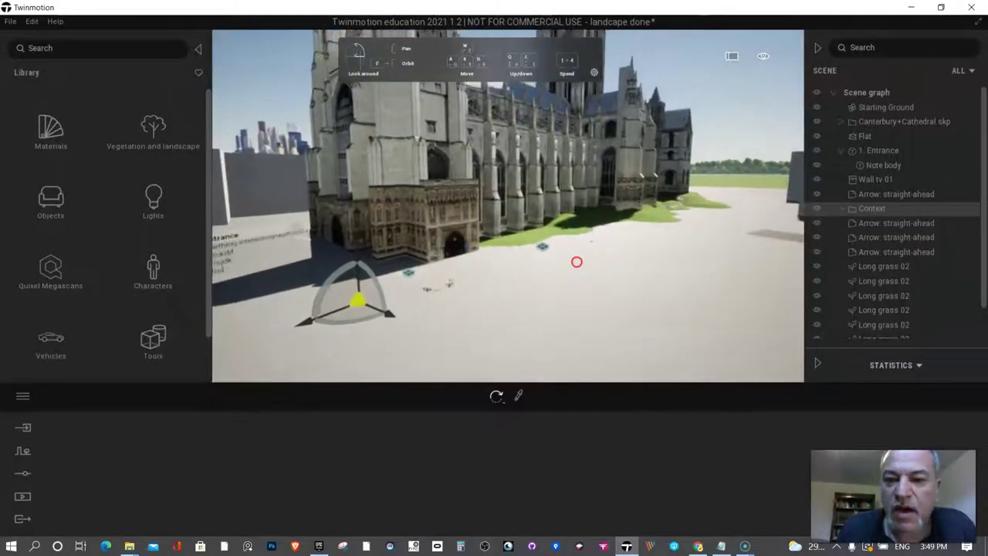
pyautogui.click(818, 209)
pyautogui.click(818, 210)
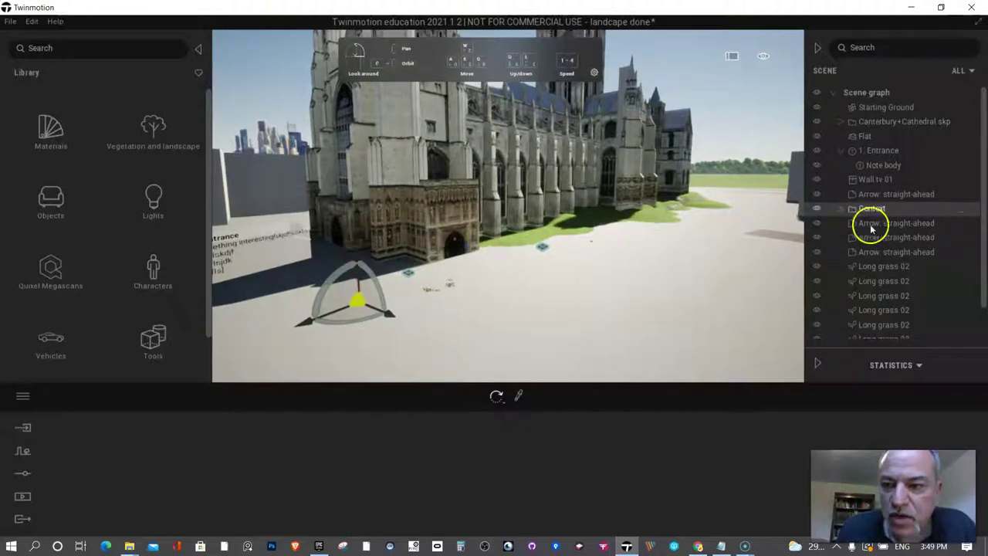
pyautogui.moveTo(358, 258); pyautogui.dragTo(359, 259)
pyautogui.click(648, 245)
pyautogui.press('w')
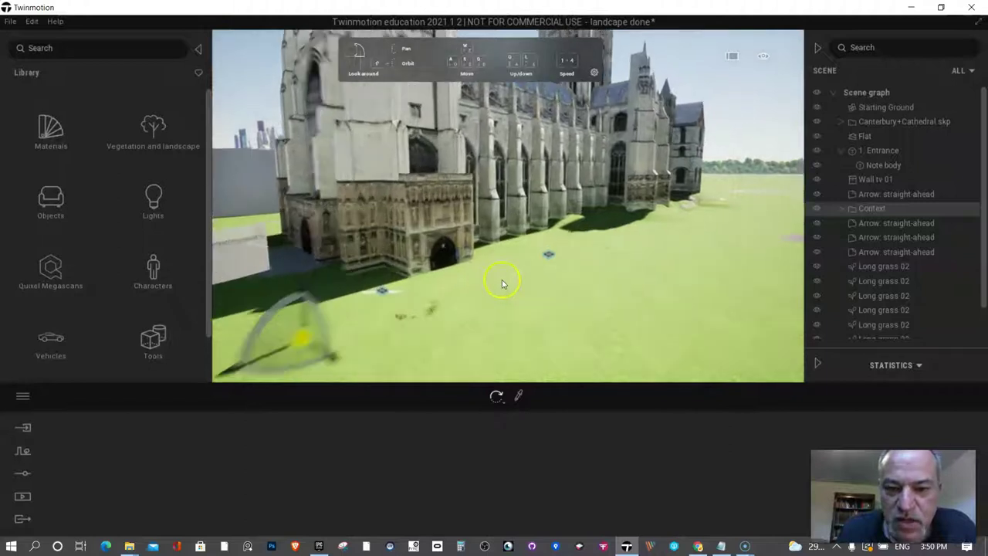
pyautogui.scroll(-5, 567, 275)
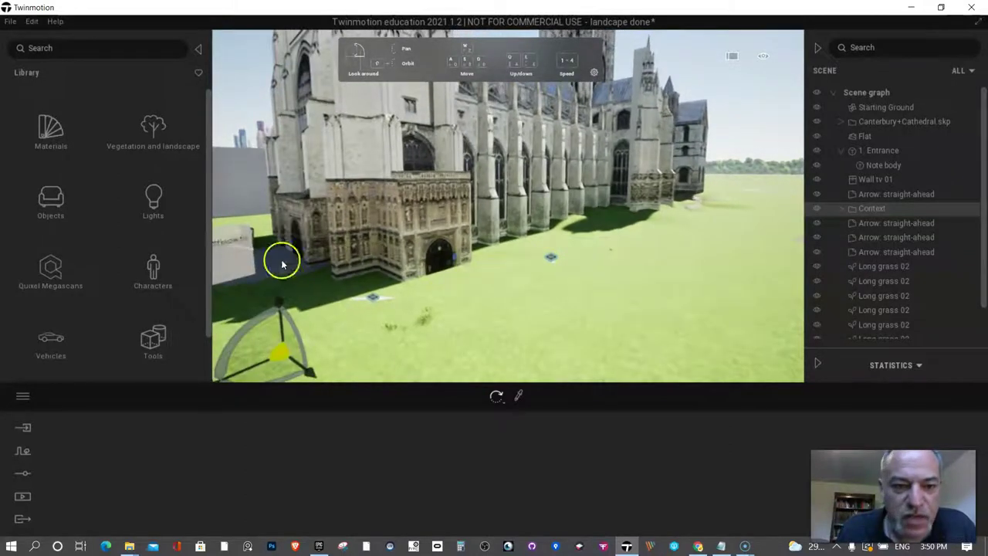
pyautogui.click(238, 251)
pyautogui.moveTo(378, 301); pyautogui.dragTo(304, 251, button='right')
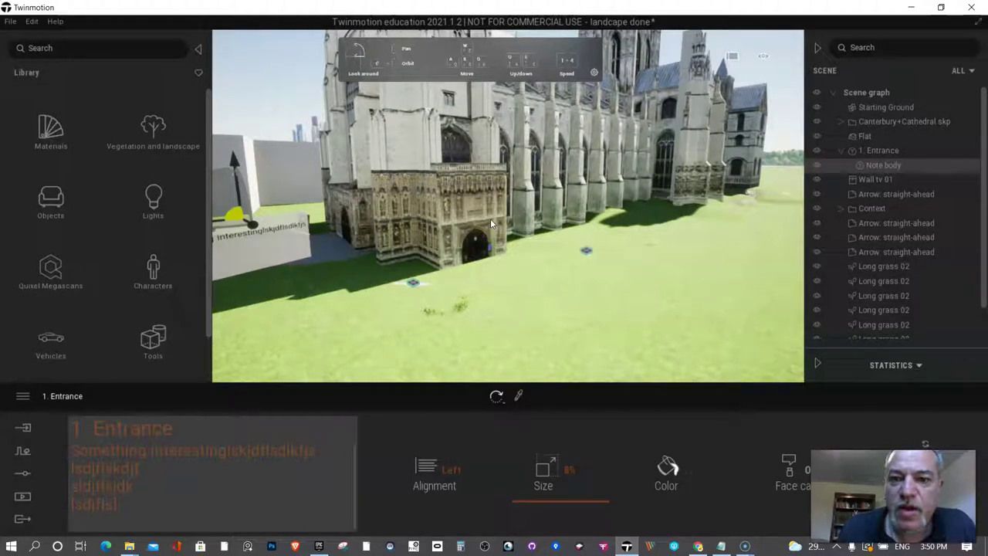
pyautogui.click(465, 364)
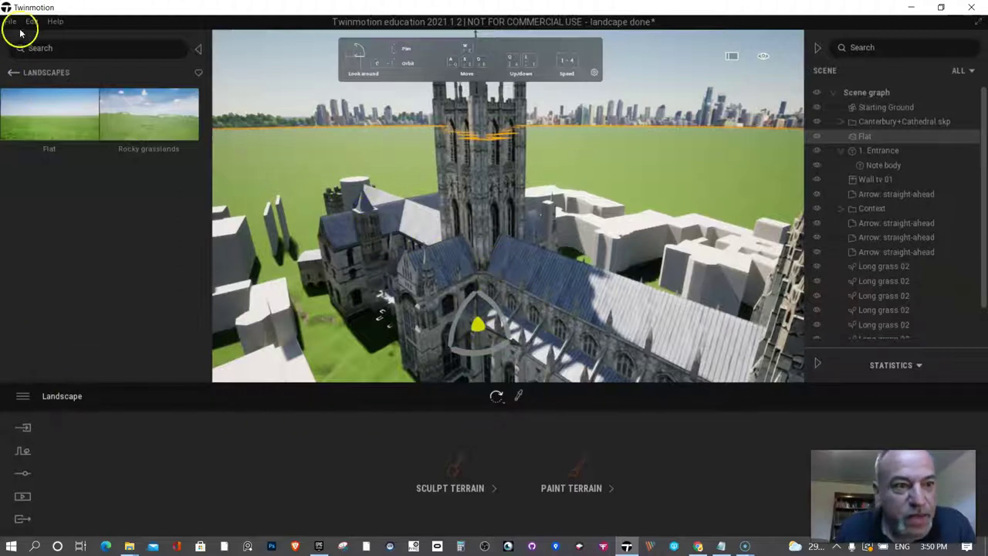
# - Apply the Roof covering 17 tile material to the cathedral's roofs
pyautogui.click(14, 73)
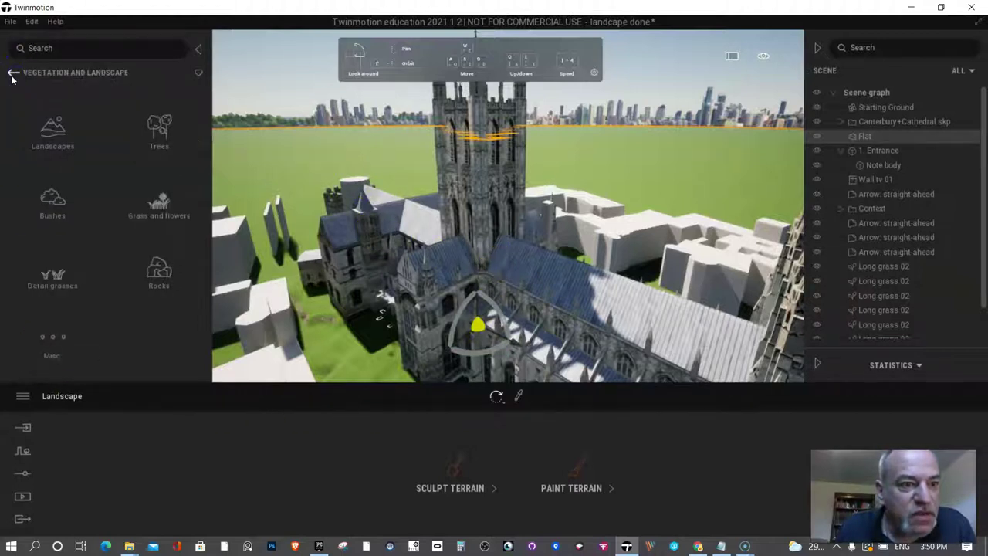
pyautogui.click(12, 77)
pyautogui.click(52, 128)
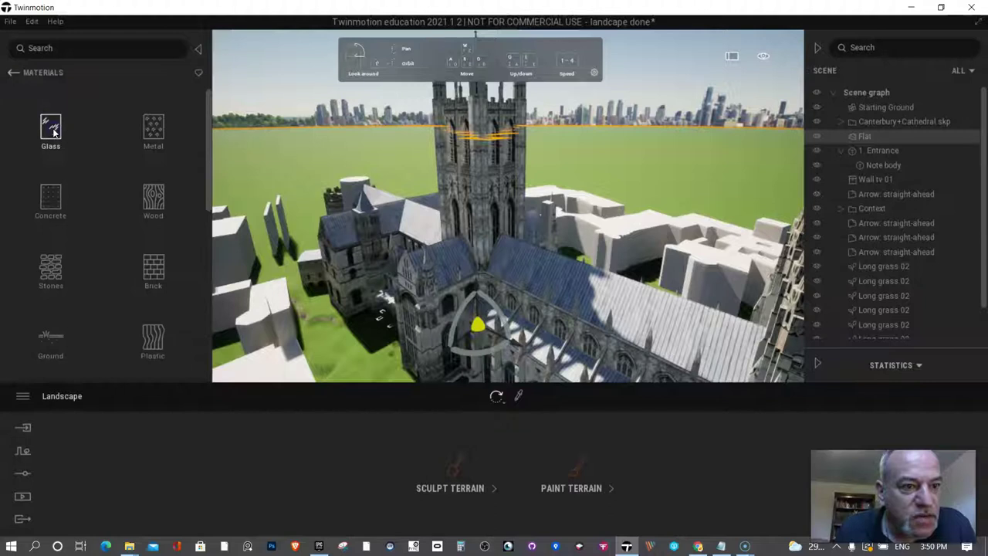
pyautogui.scroll(-1, 117, 245)
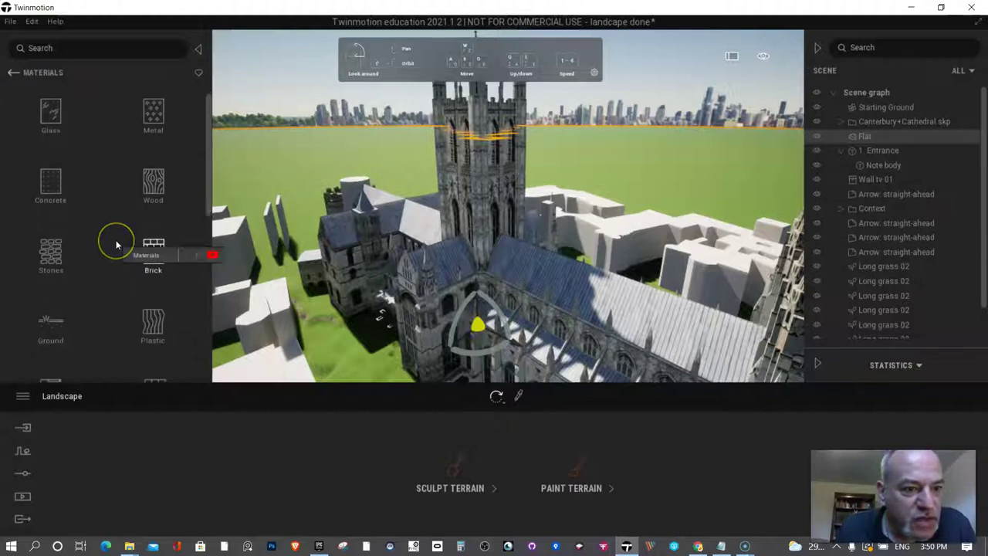
pyautogui.scroll(-3, 116, 245)
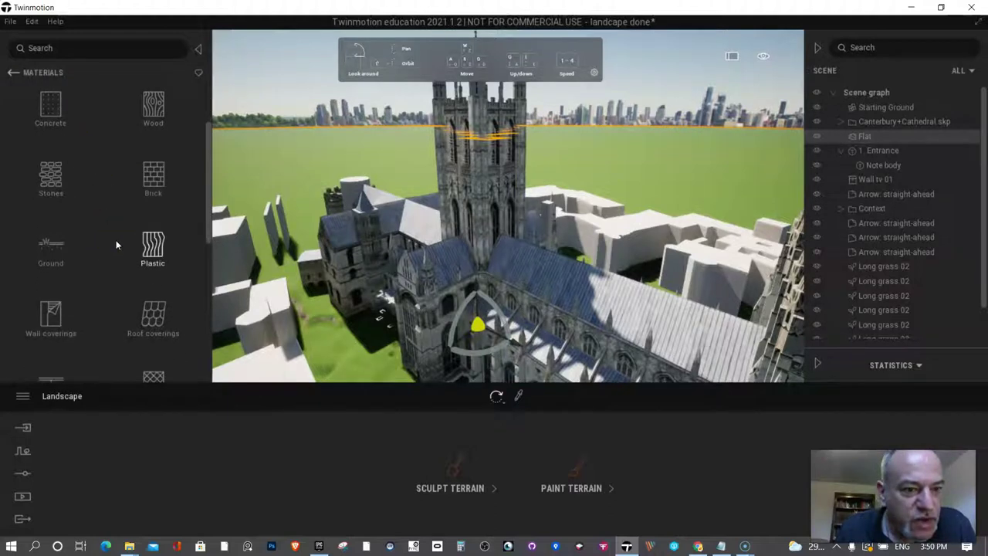
pyautogui.click(153, 284)
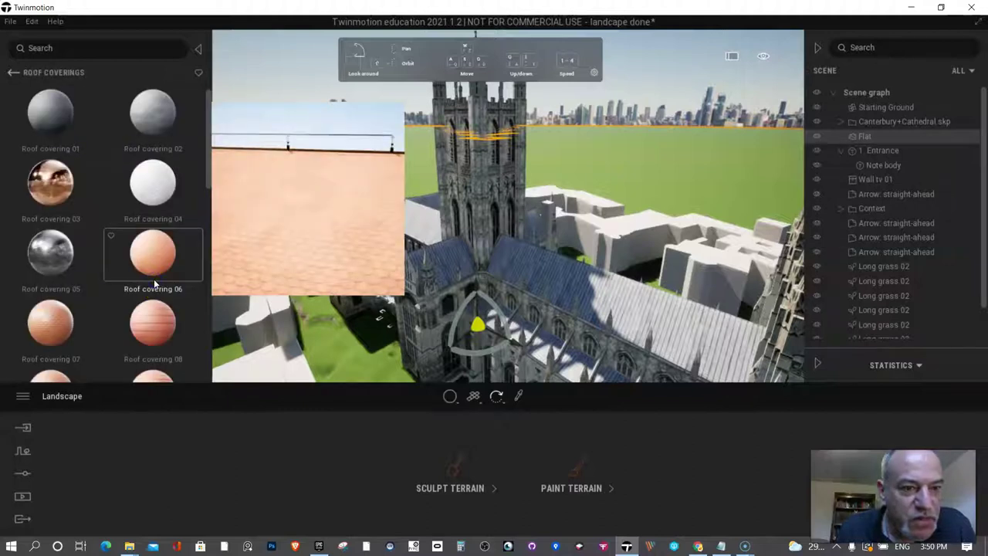
pyautogui.scroll(-4, 154, 284)
pyautogui.click(149, 352)
pyautogui.scroll(-1, 124, 309)
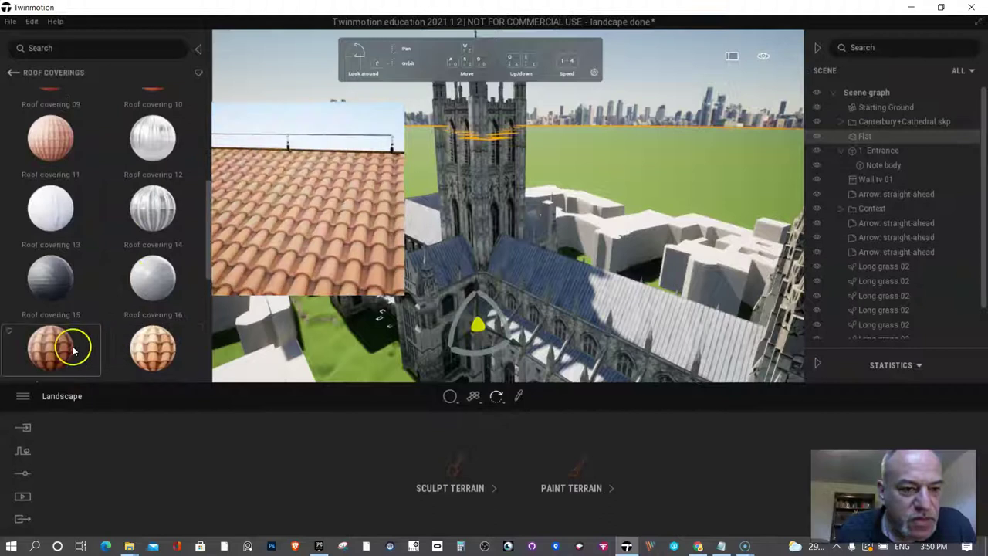
pyautogui.moveTo(73, 346); pyautogui.dragTo(515, 275)
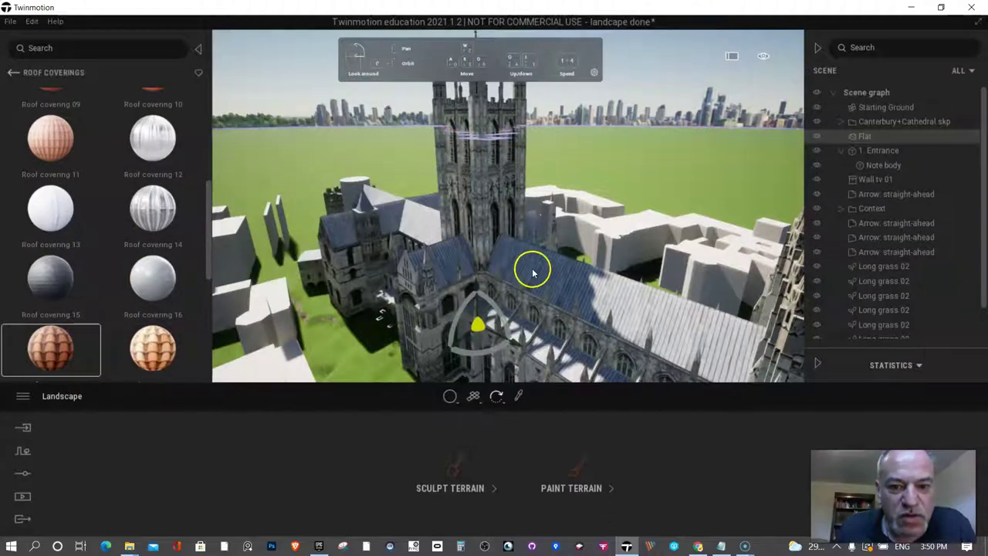
pyautogui.moveTo(60, 346); pyautogui.dragTo(484, 264)
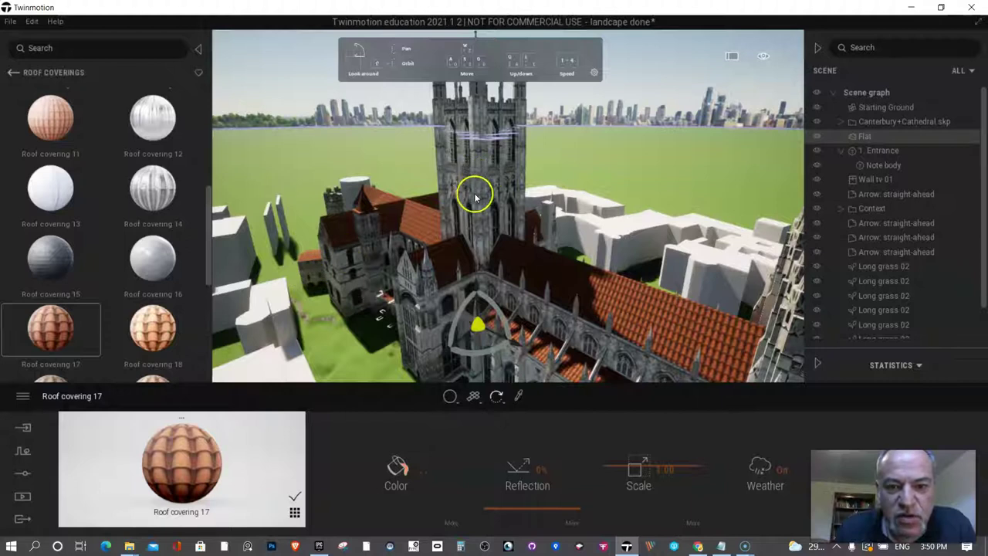
# - Select the corner piers of the cathedral's central tower and open the Stones materials in the library
pyautogui.press('w')
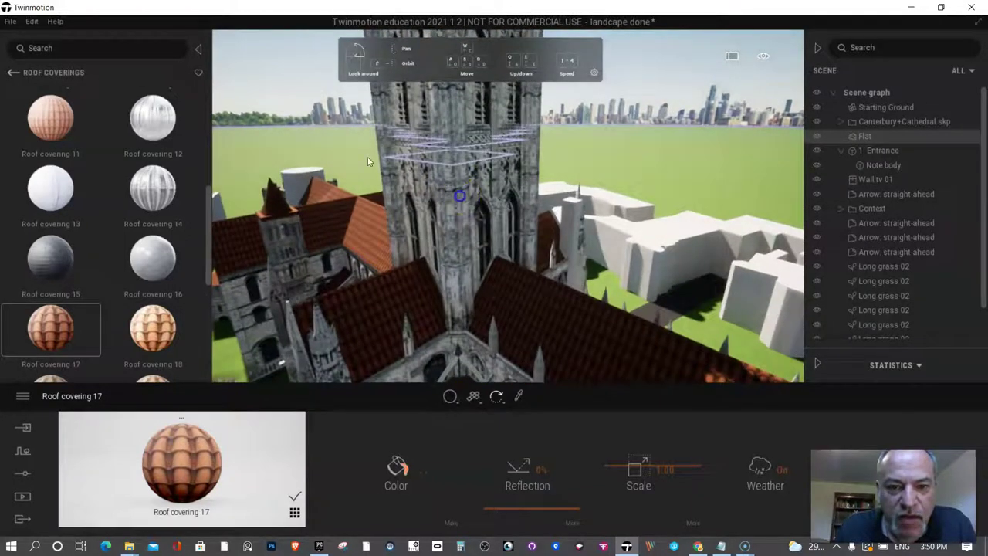
pyautogui.click(461, 198)
pyautogui.scroll(-5, 459, 198)
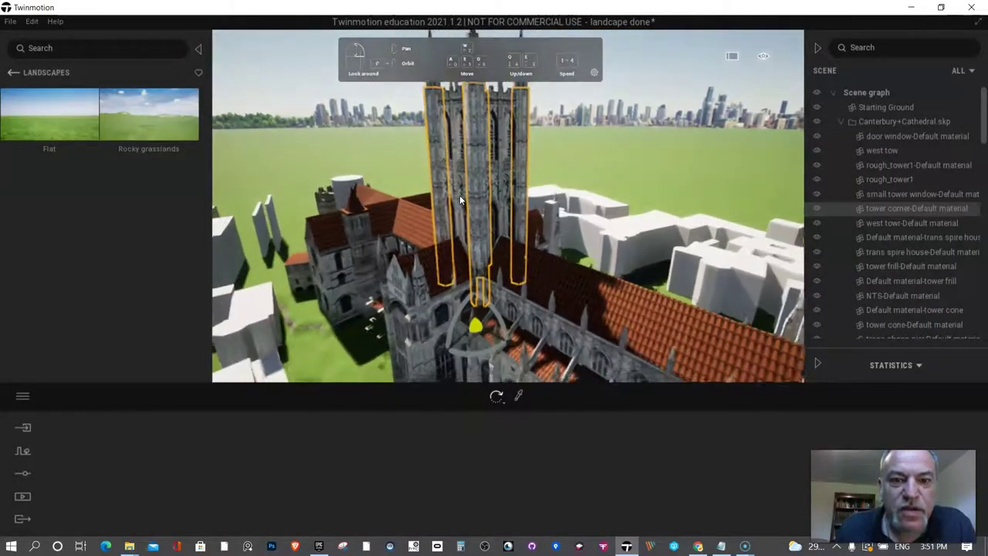
pyautogui.scroll(-3, 459, 199)
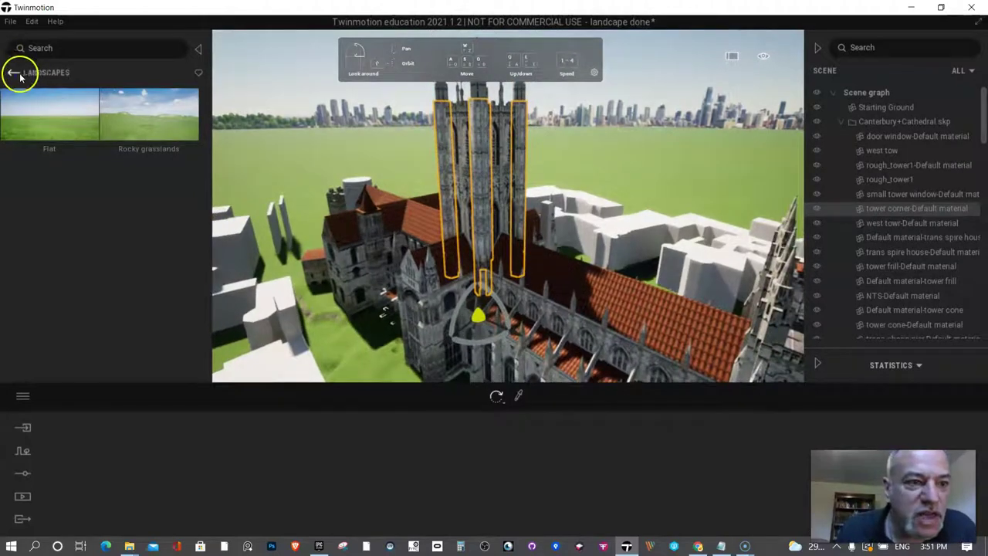
pyautogui.click(13, 72)
pyautogui.click(13, 71)
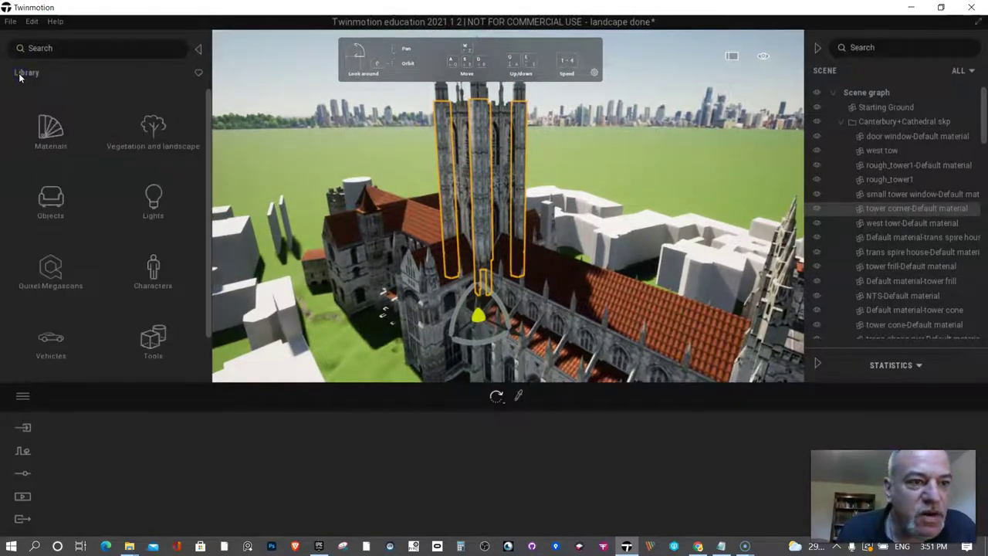
pyautogui.click(49, 126)
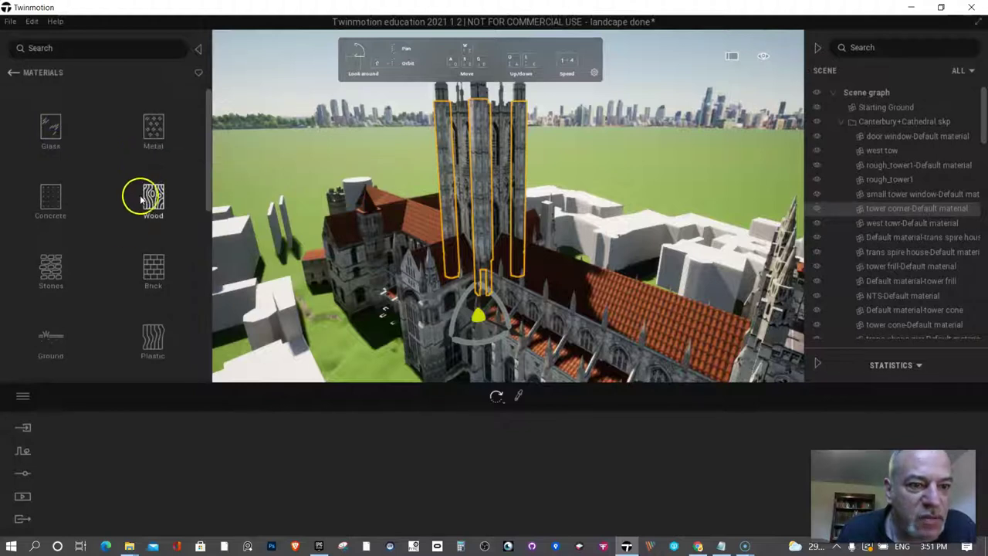
pyautogui.scroll(-2, 131, 220)
pyautogui.click(22, 183)
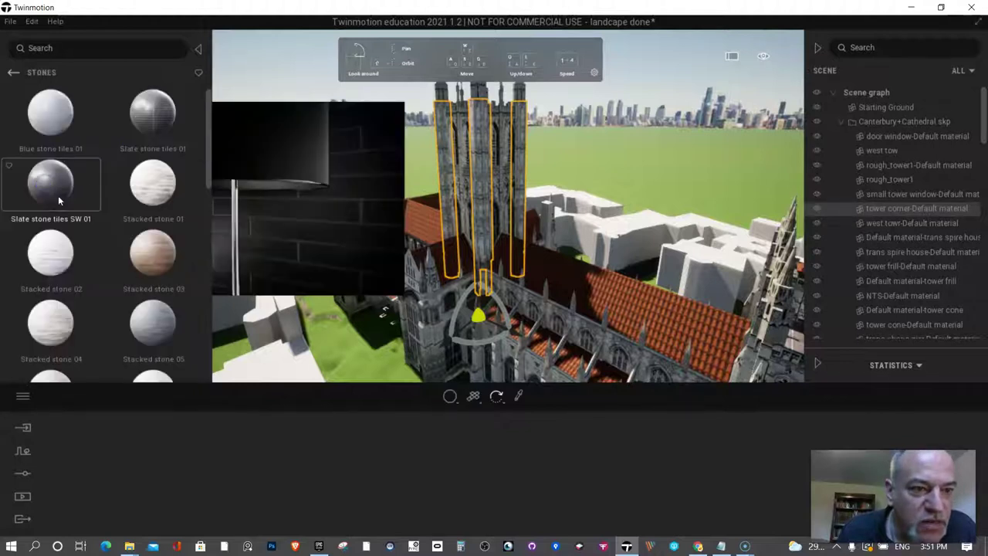
# - Try the Stone 02 material on the central tower's corner piers and check it up close
pyautogui.scroll(-3, 146, 247)
pyautogui.scroll(-4, 144, 255)
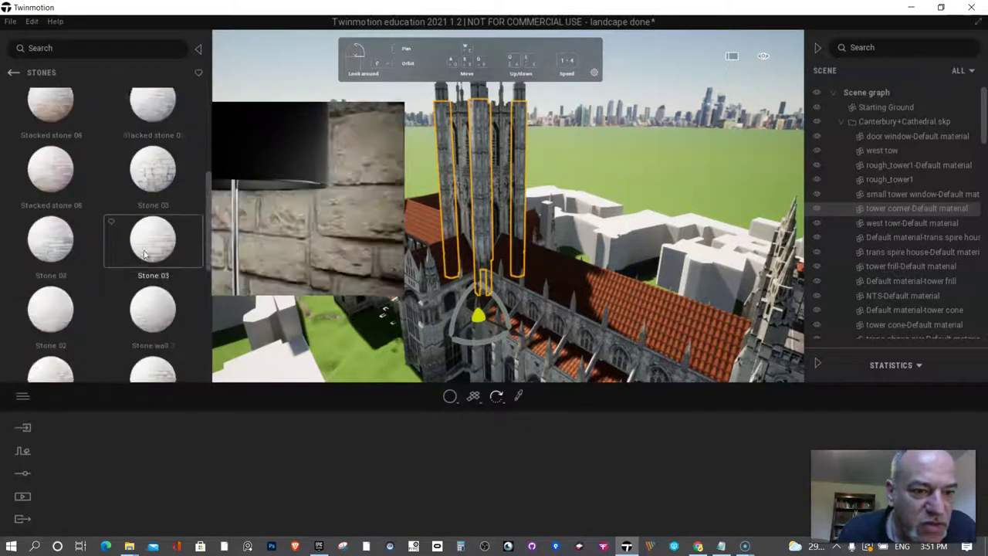
pyautogui.scroll(-3, 85, 246)
pyautogui.scroll(4, 85, 247)
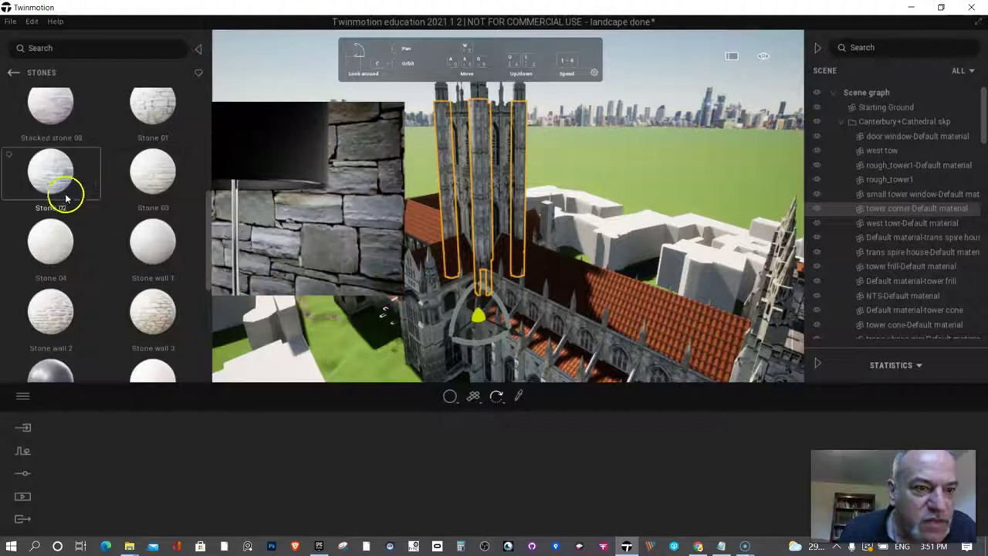
pyautogui.moveTo(46, 178); pyautogui.dragTo(478, 193)
pyautogui.scroll(5, 489, 199)
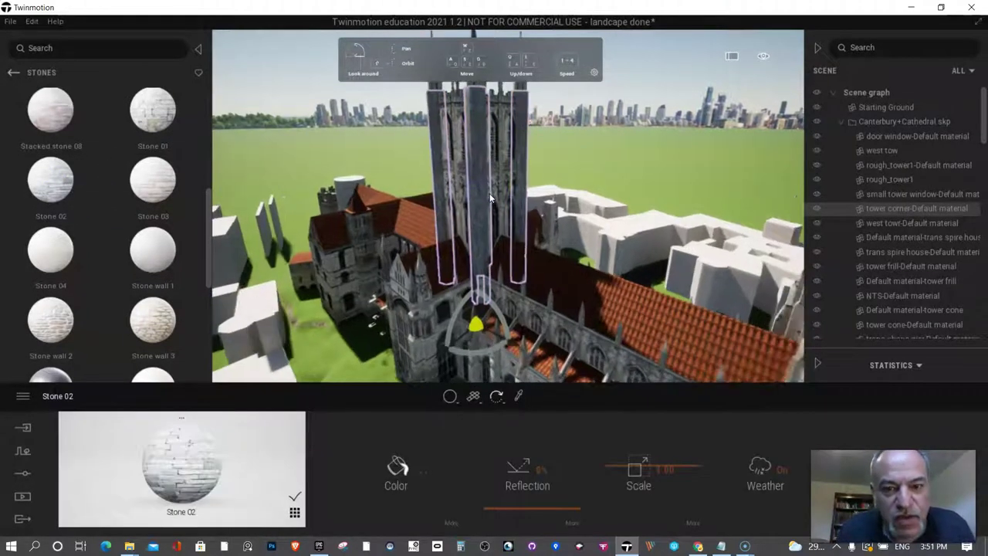
pyautogui.press('a')
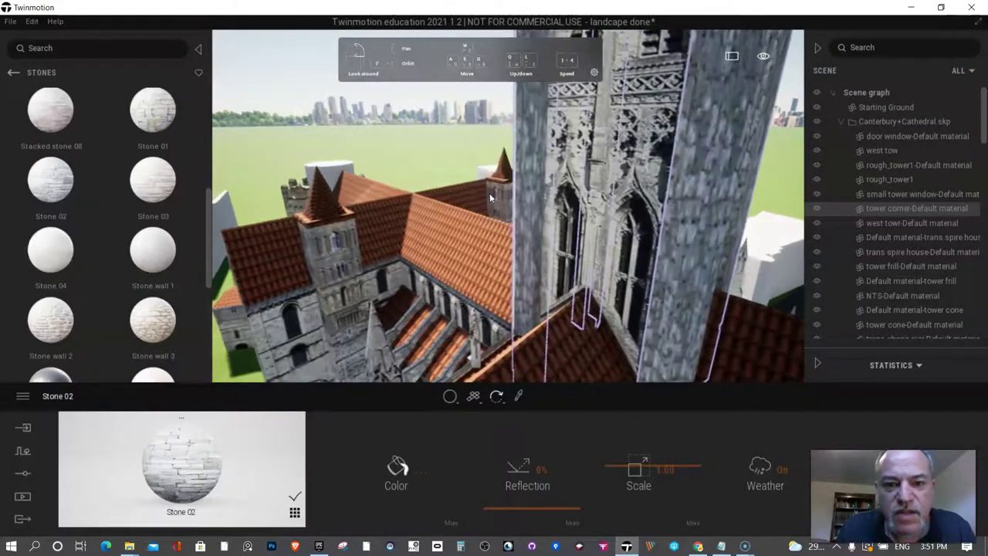
# - Undo the Stone 02 material on the central tower's corner piers
pyautogui.moveTo(151, 171)
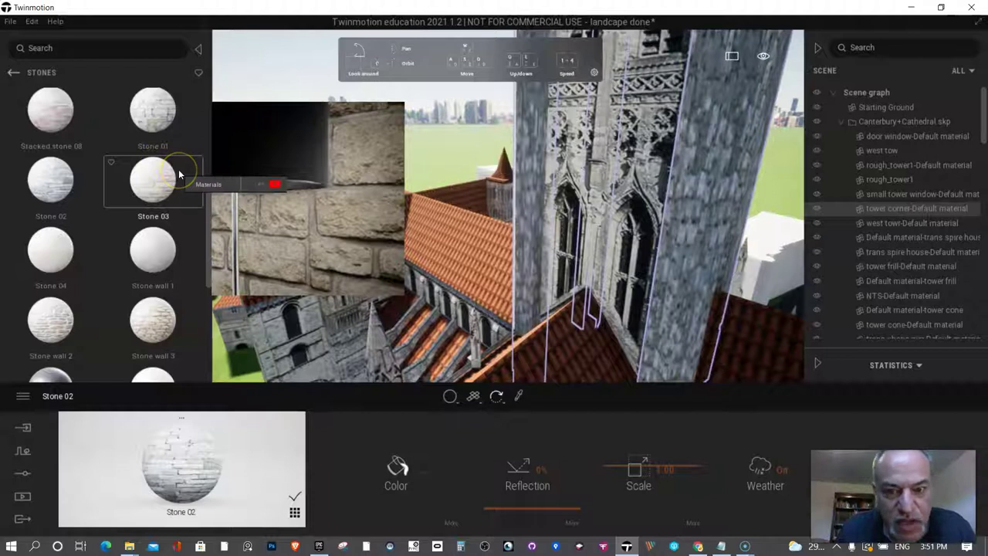
pyautogui.hotkey('ctrl', 'z')
pyautogui.scroll(-3, 377, 155)
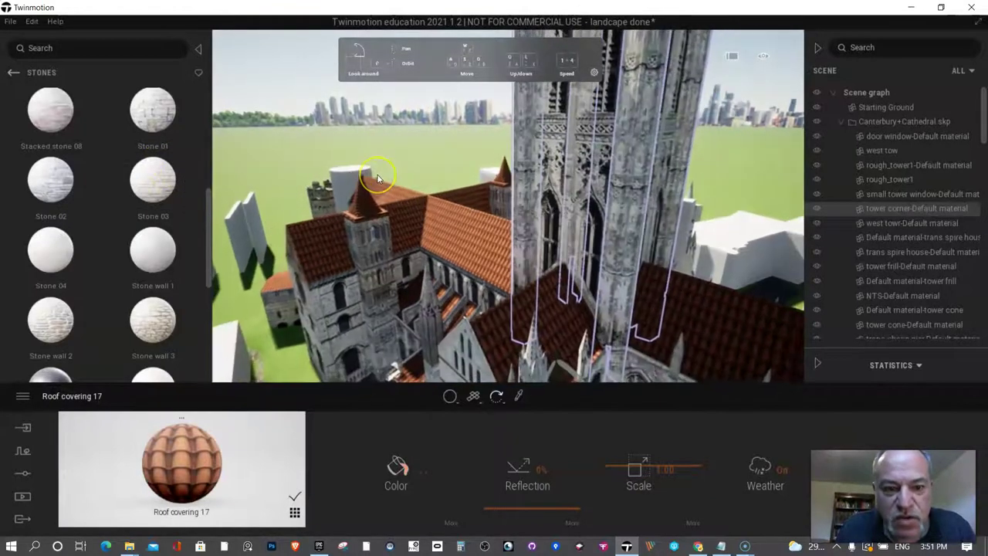
# - Try the Stacked stone 01 material on the east transept's window wall, and undo it
pyautogui.click(345, 305)
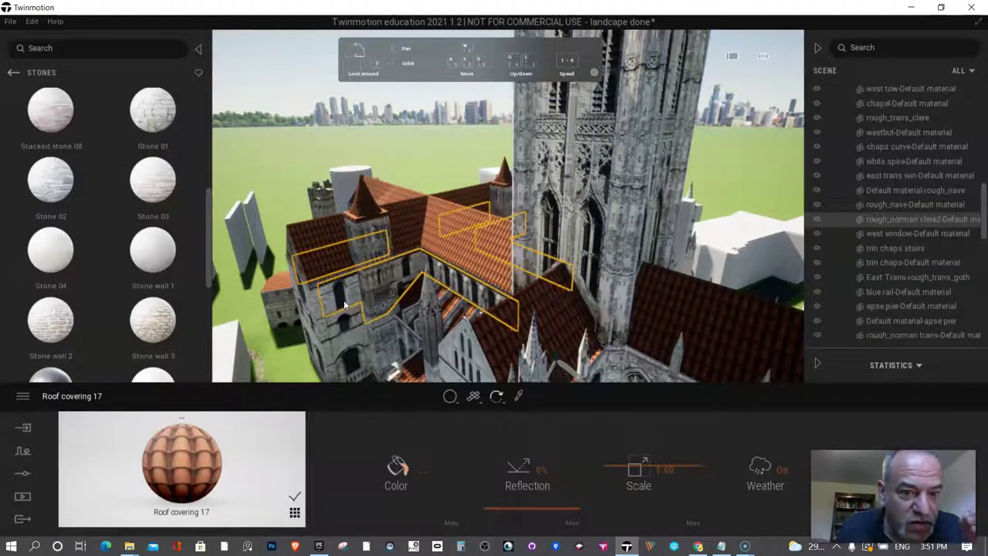
pyautogui.click(342, 315)
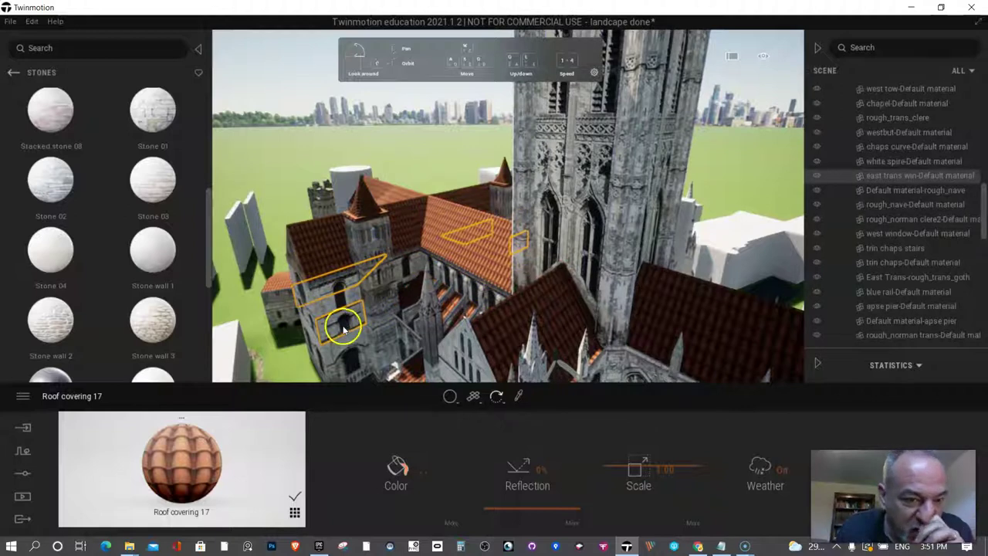
pyautogui.scroll(2, 141, 157)
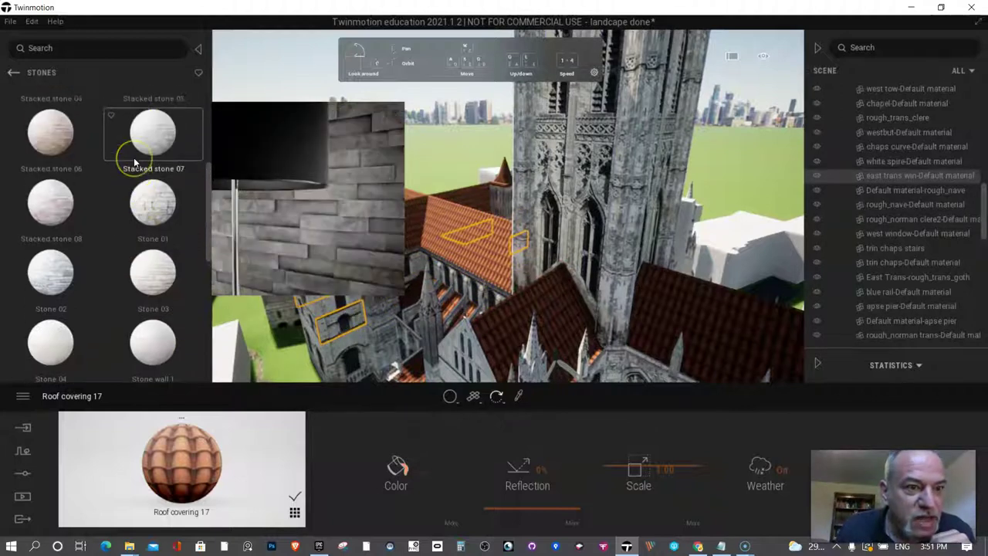
pyautogui.scroll(4, 135, 162)
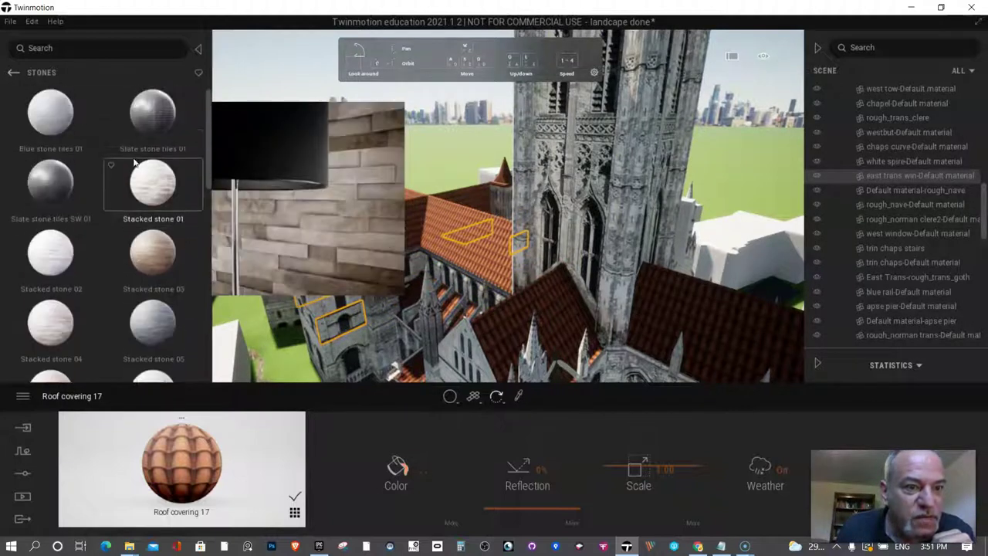
pyautogui.moveTo(146, 168); pyautogui.dragTo(337, 317)
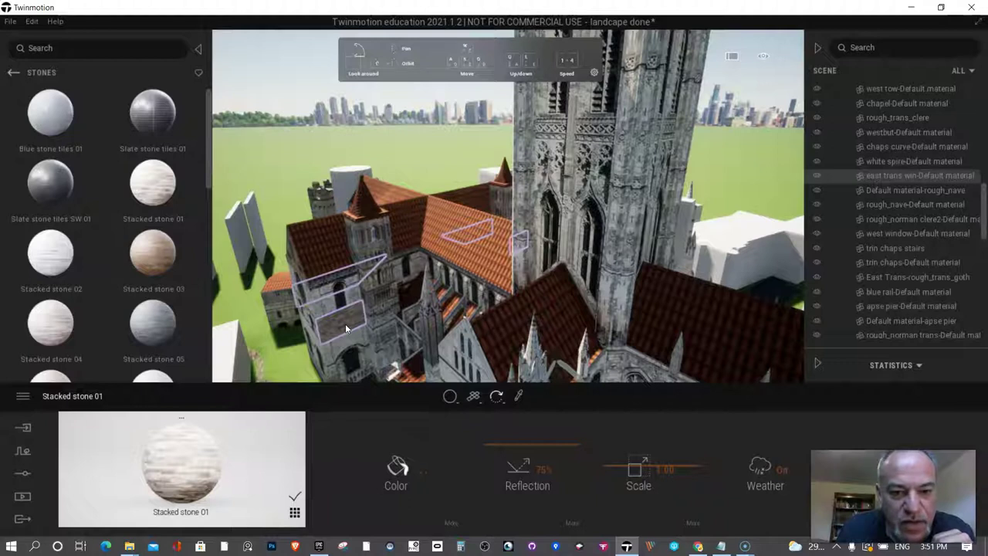
pyautogui.hotkey('ctrl', 'z')
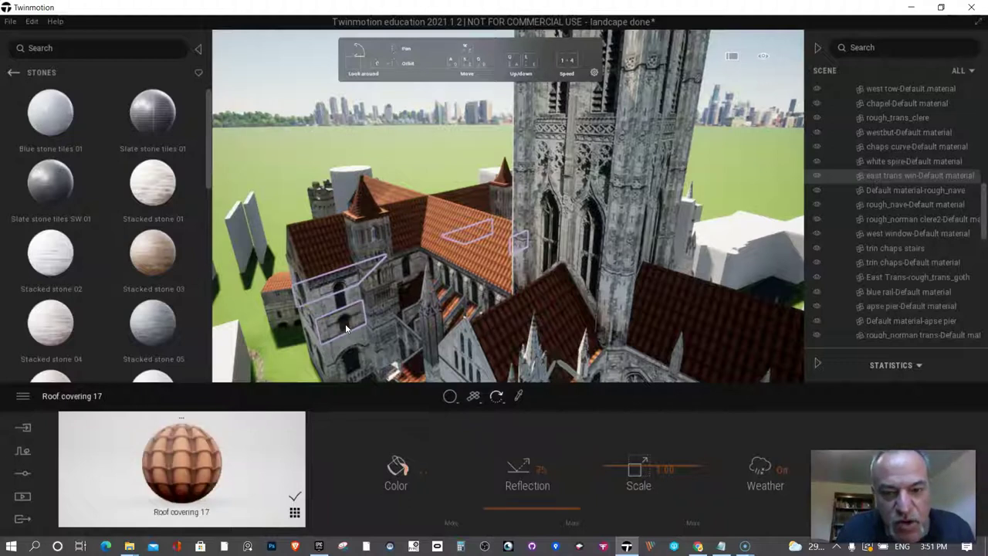
# - Survey the cathedral's tiled roofs and west towers, and bring the lawn between the nave and the white context buildings into view
pyautogui.scroll(-3, 633, 160)
pyautogui.moveTo(618, 215); pyautogui.dragTo(617, 214, button='right')
pyautogui.click(629, 277)
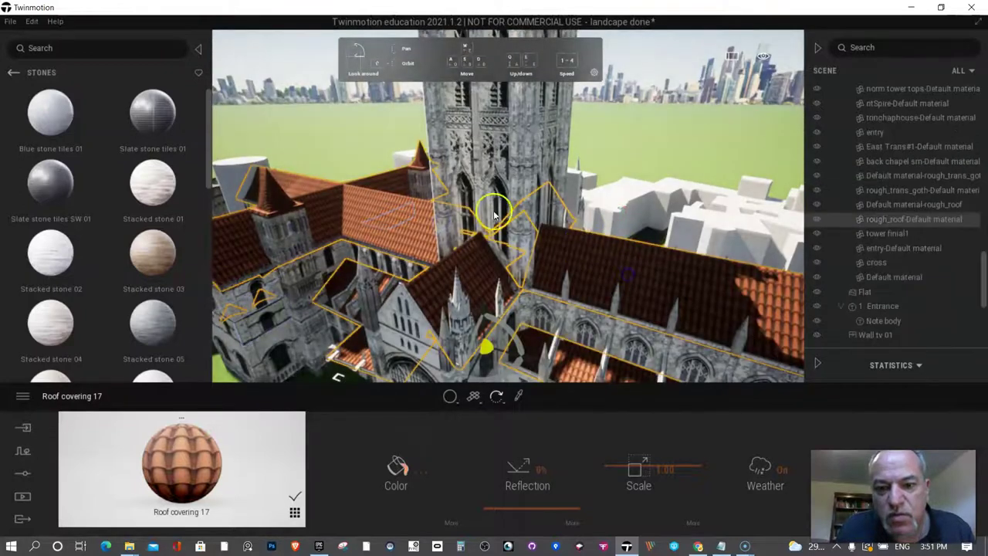
pyautogui.press('d')
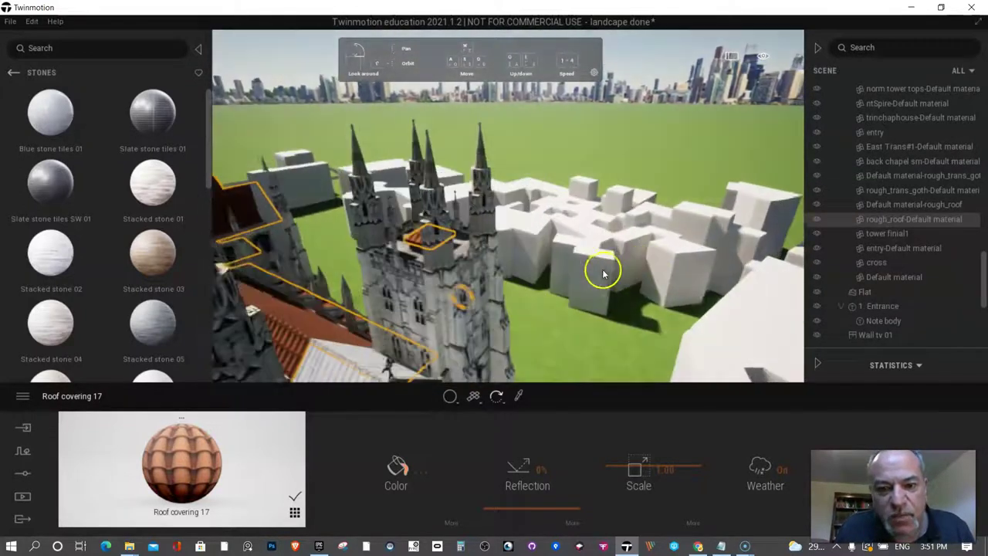
pyautogui.moveTo(602, 271); pyautogui.dragTo(431, 296)
pyautogui.press('d')
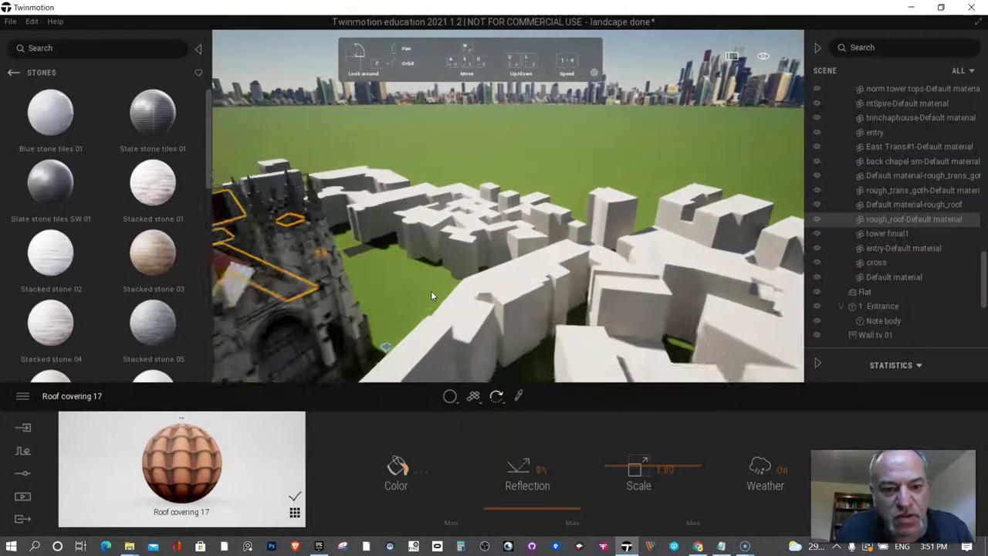
pyautogui.moveTo(431, 293); pyautogui.dragTo(431, 292, button='right')
pyautogui.moveTo(430, 290); pyautogui.dragTo(483, 318)
pyautogui.press('s')
pyautogui.press('e')
pyautogui.press('e')
pyautogui.press('w')
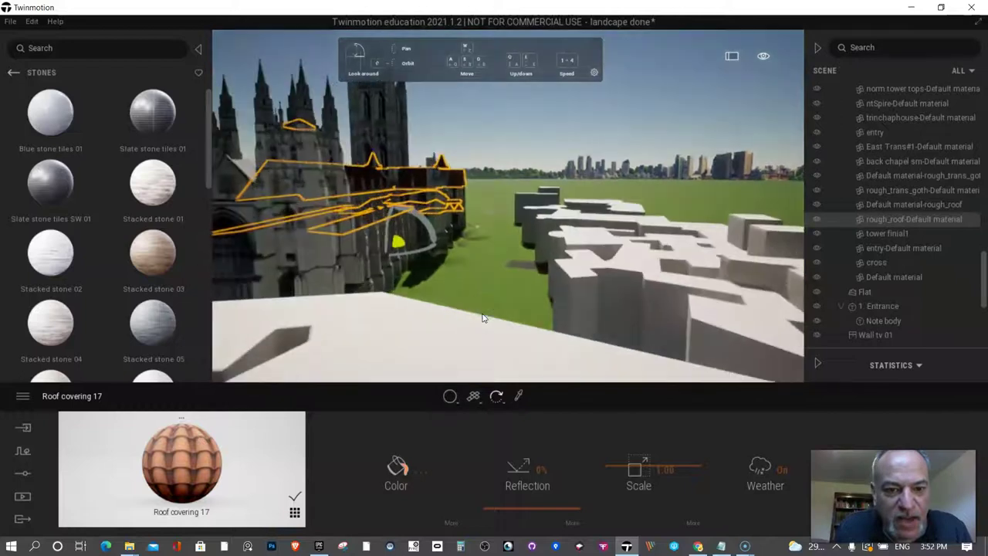
pyautogui.moveTo(482, 315); pyautogui.dragTo(483, 318)
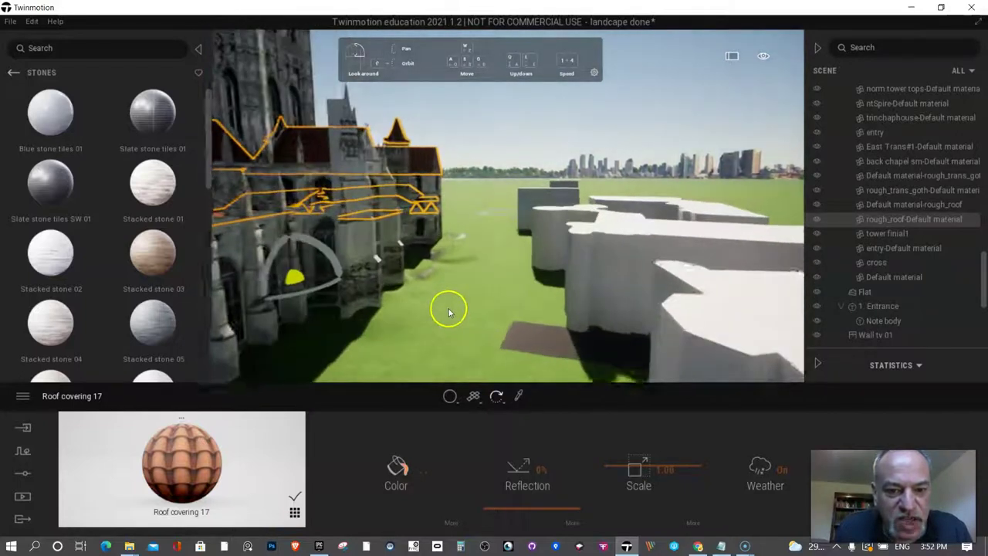
# - Place a Ginkgo and a Katsura tree from the Trees library on the lawn between the cathedral and the white buildings
pyautogui.click(12, 73)
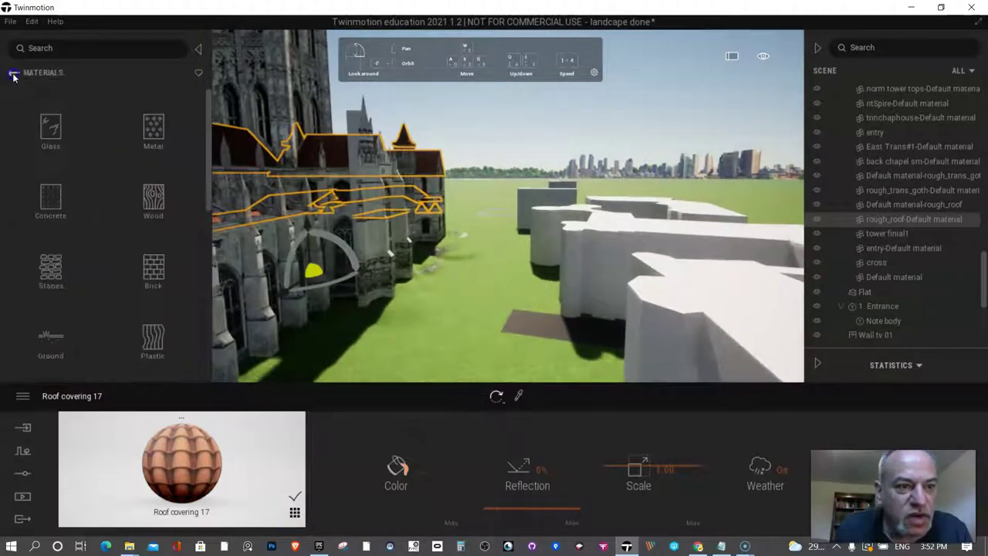
pyautogui.click(14, 74)
pyautogui.click(153, 144)
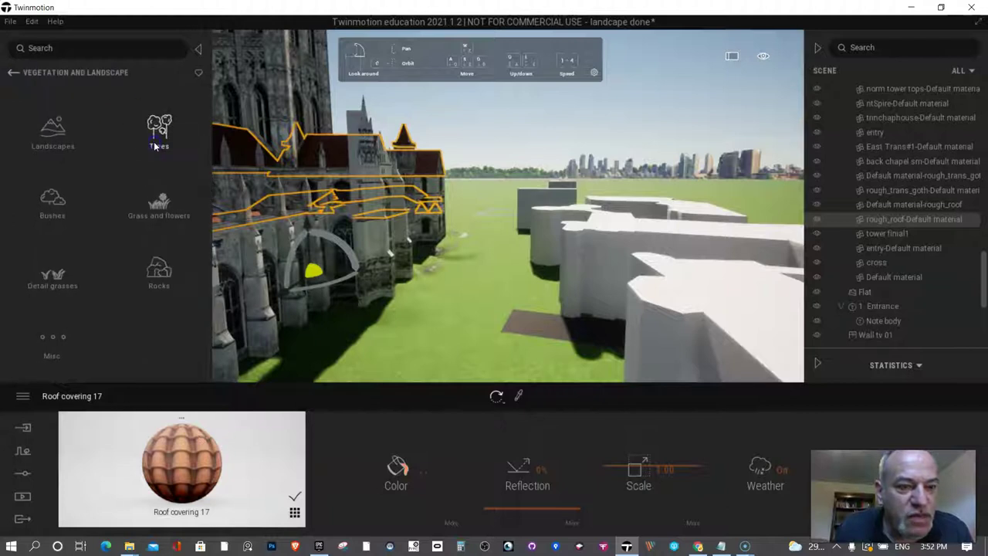
pyautogui.click(154, 145)
pyautogui.moveTo(155, 193); pyautogui.dragTo(516, 309)
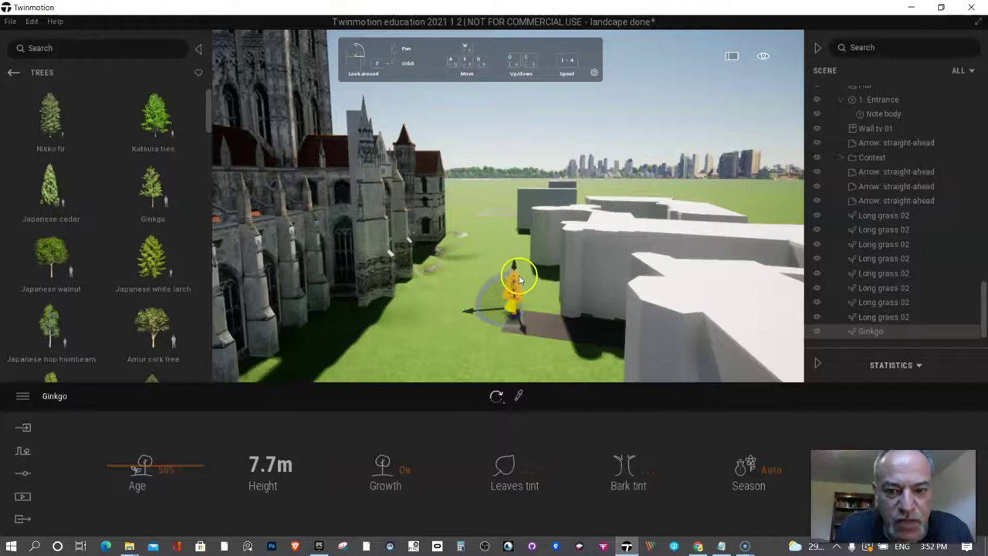
pyautogui.moveTo(149, 132); pyautogui.dragTo(502, 235)
# - Place a Vine maple on the lawn in front of the Ginkgo and tint its leaves red
pyautogui.moveTo(180, 304)
pyautogui.scroll(-3, 450, 316)
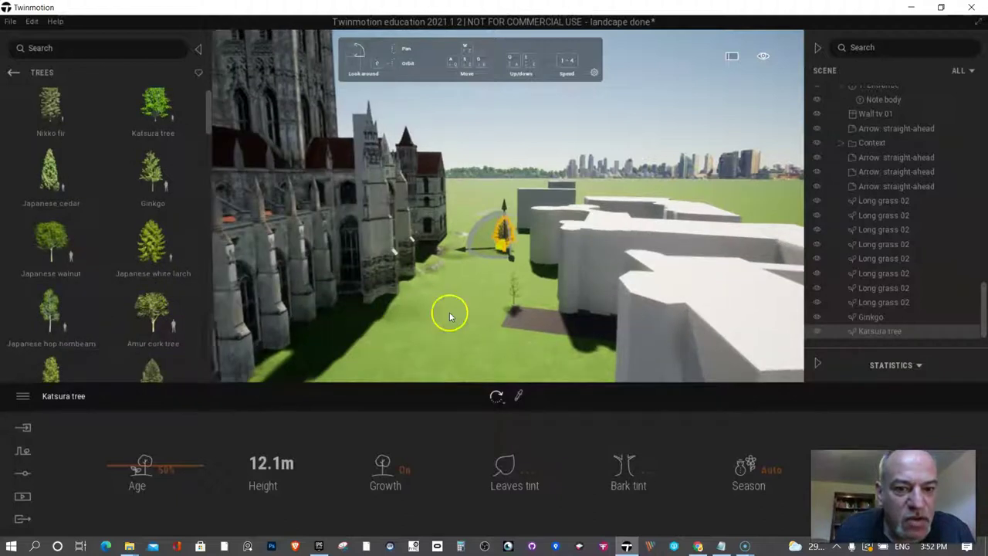
pyautogui.scroll(-1, 86, 248)
pyautogui.scroll(-3, 85, 247)
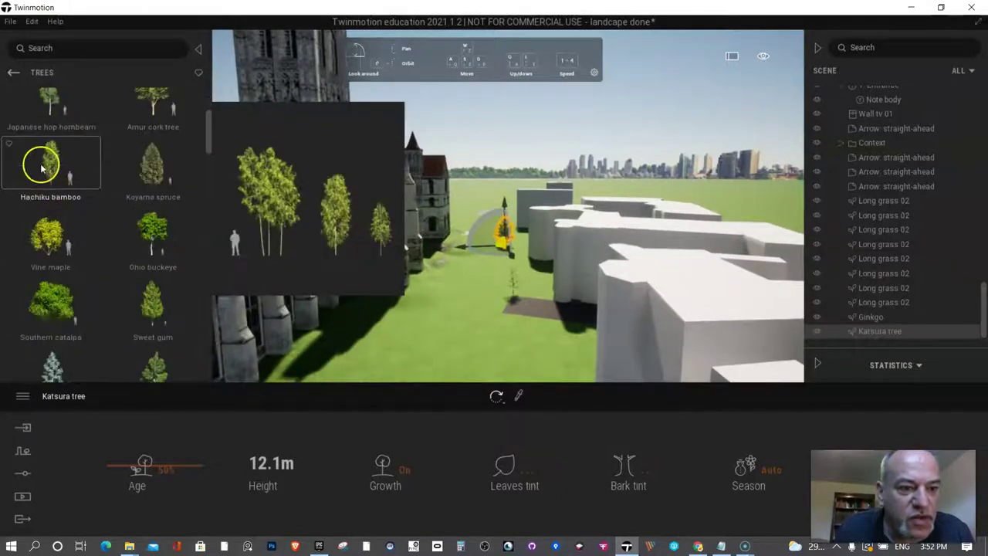
pyautogui.moveTo(50, 239); pyautogui.dragTo(554, 375)
pyautogui.click(530, 477)
pyautogui.click(452, 284)
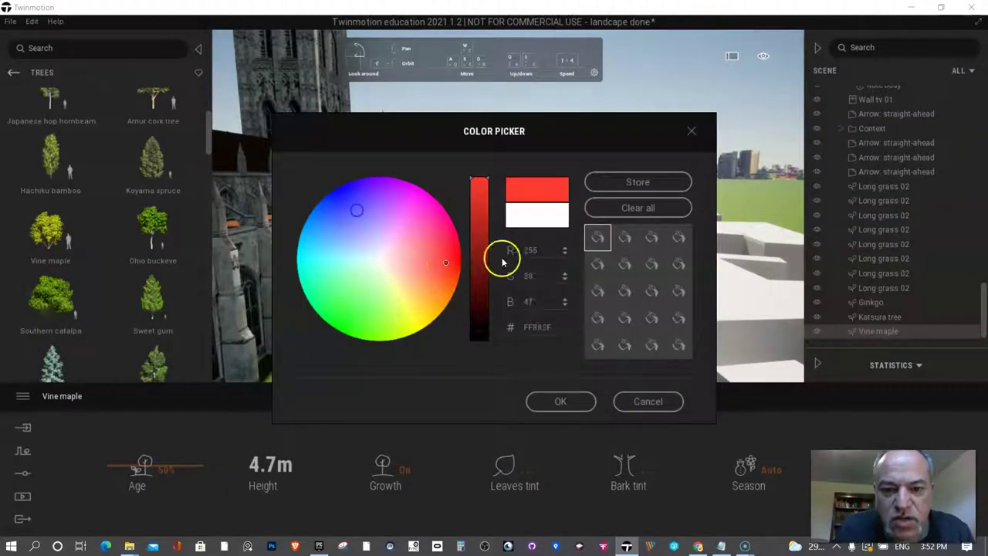
pyautogui.click(558, 399)
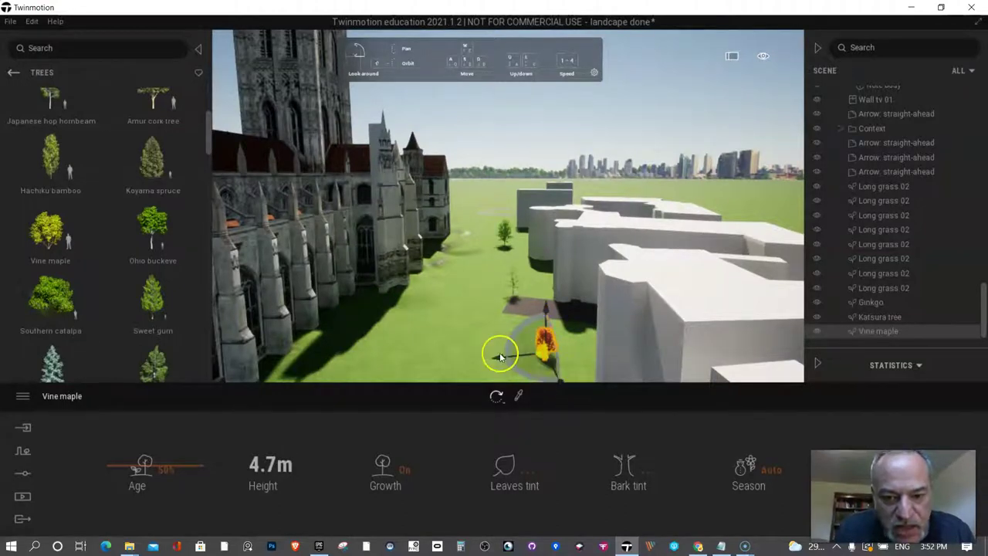
# - Duplicate the red Vine maple twice, placing the copies on the lawn closer to the cathedral
pyautogui.moveTo(496, 357); pyautogui.dragTo(400, 355)
pyautogui.click(450, 352)
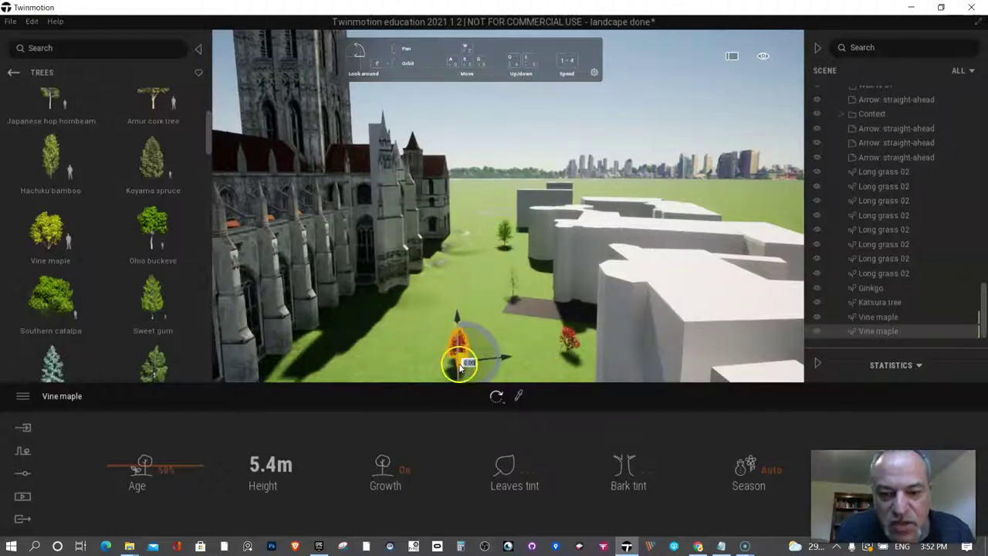
pyautogui.keyDown('shift'); pyautogui.moveTo(458, 378); pyautogui.dragTo(454, 359); pyautogui.keyUp('shift')
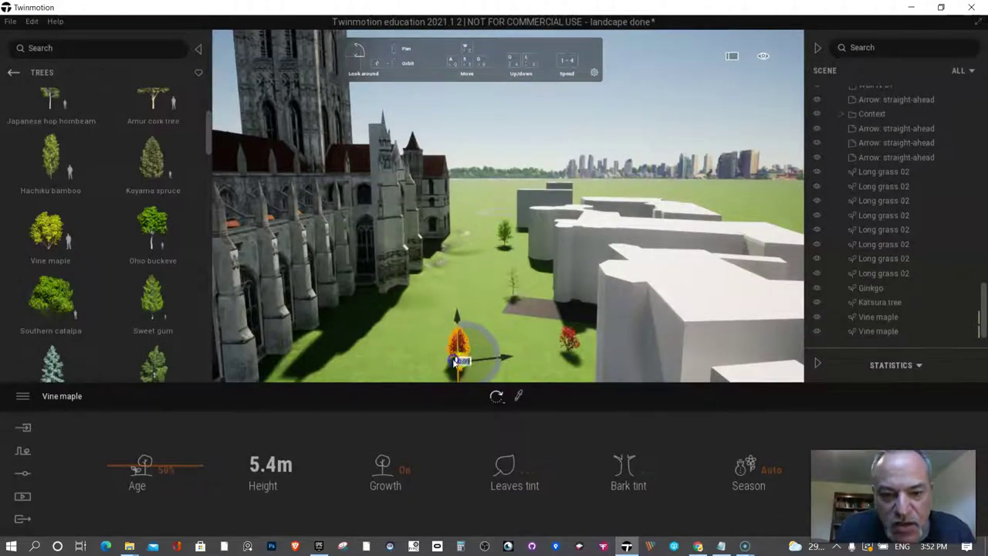
pyautogui.click(467, 353)
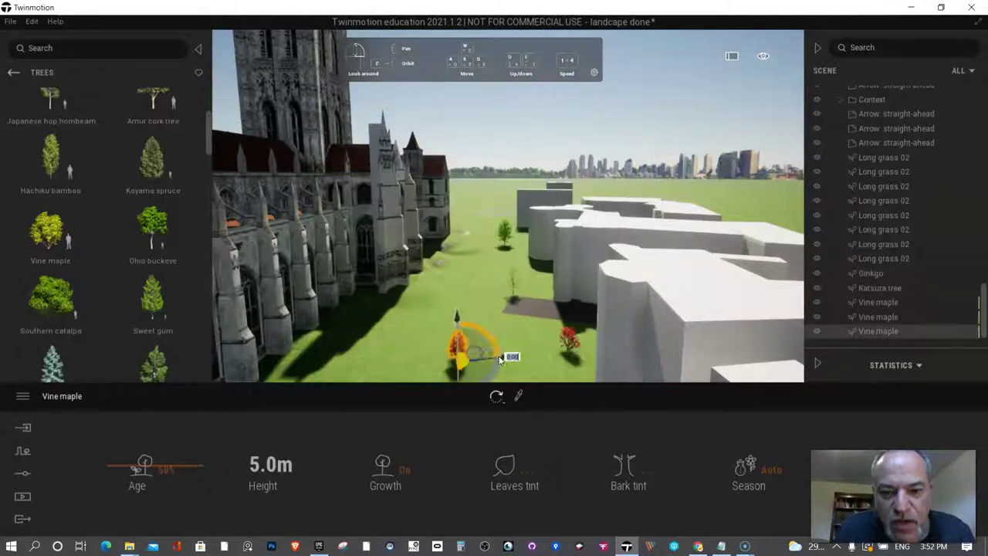
pyautogui.scroll(-4, 527, 338)
pyautogui.scroll(-2, 447, 291)
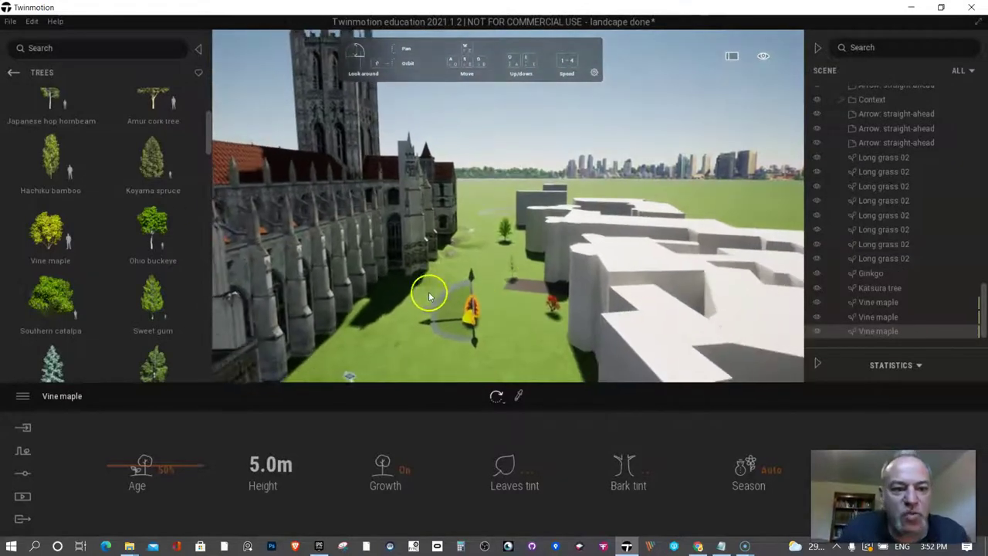
# - Look through the Grass and flowers library and start the Vegetation paint tool for the scene's context
pyautogui.click(13, 74)
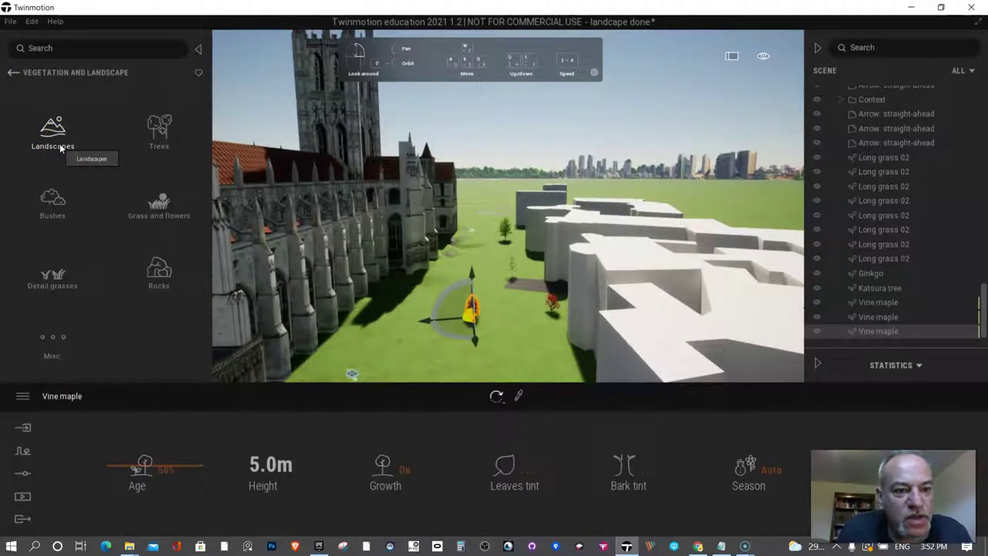
pyautogui.click(150, 189)
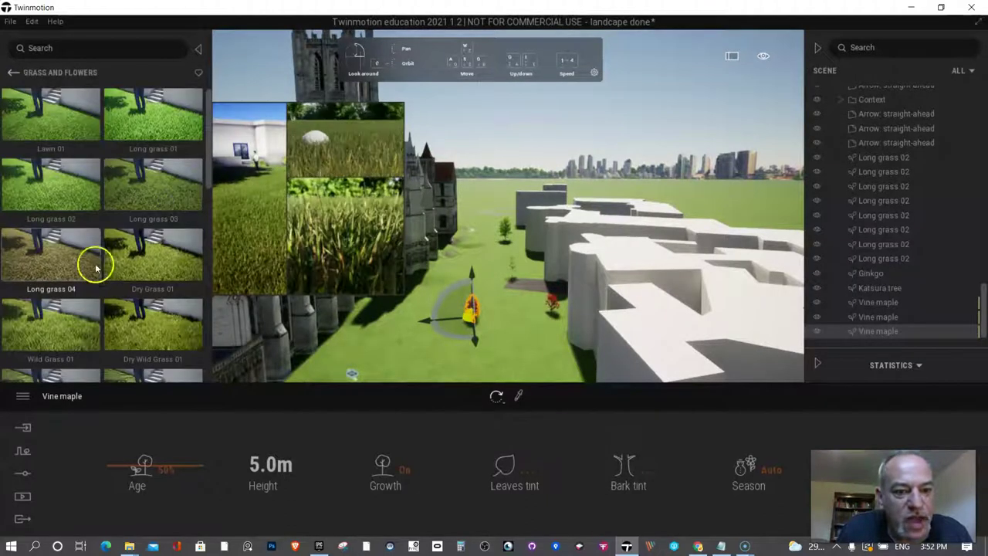
pyautogui.click(21, 453)
pyautogui.click(425, 495)
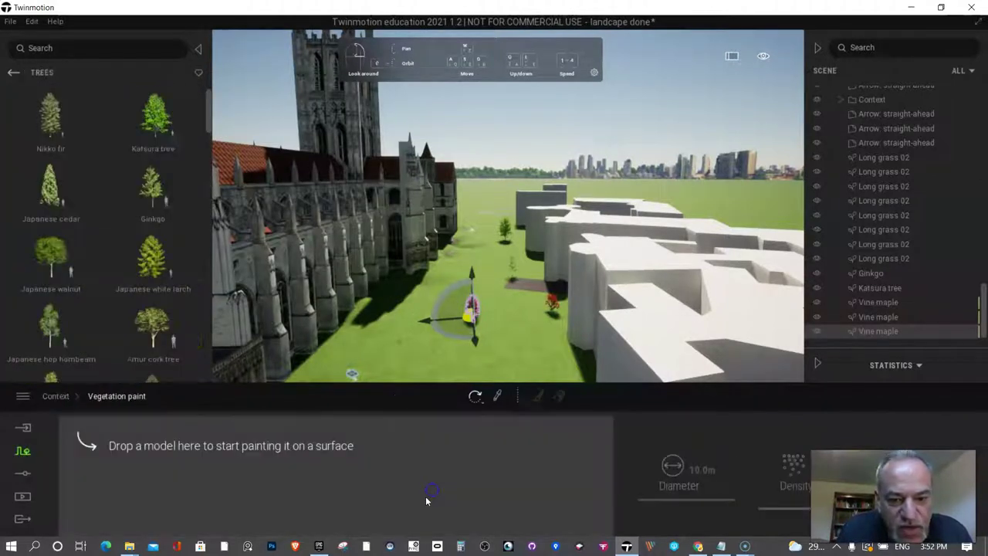
# - Add Violets and Yarrows from the Grass and flowers library to the vegetation paint set
pyautogui.click(13, 72)
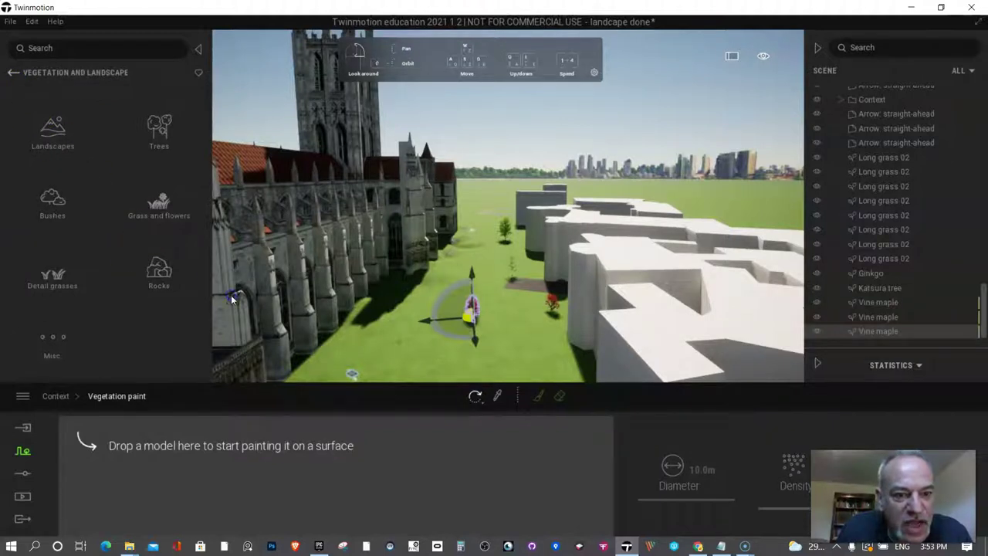
pyautogui.click(158, 205)
pyautogui.scroll(-4, 139, 287)
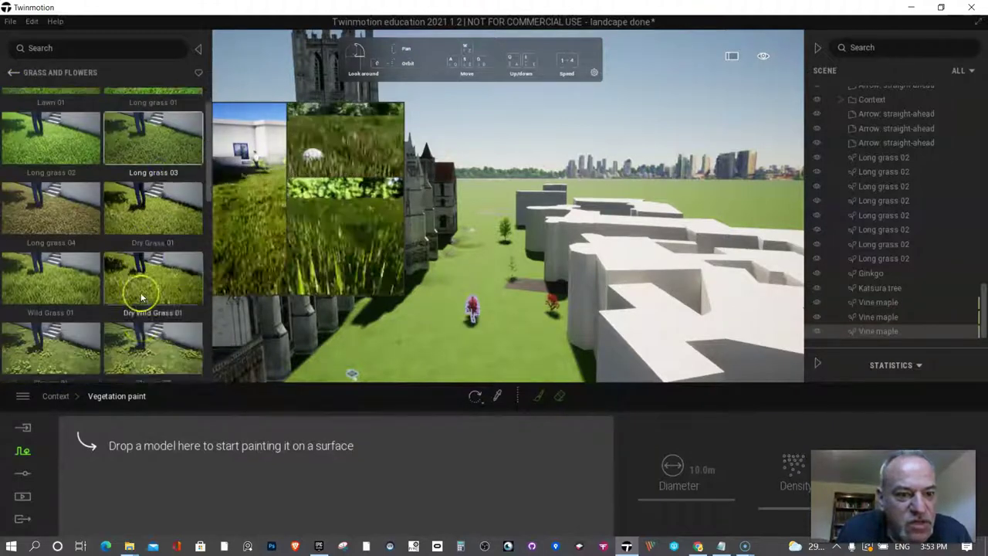
pyautogui.scroll(-5, 140, 296)
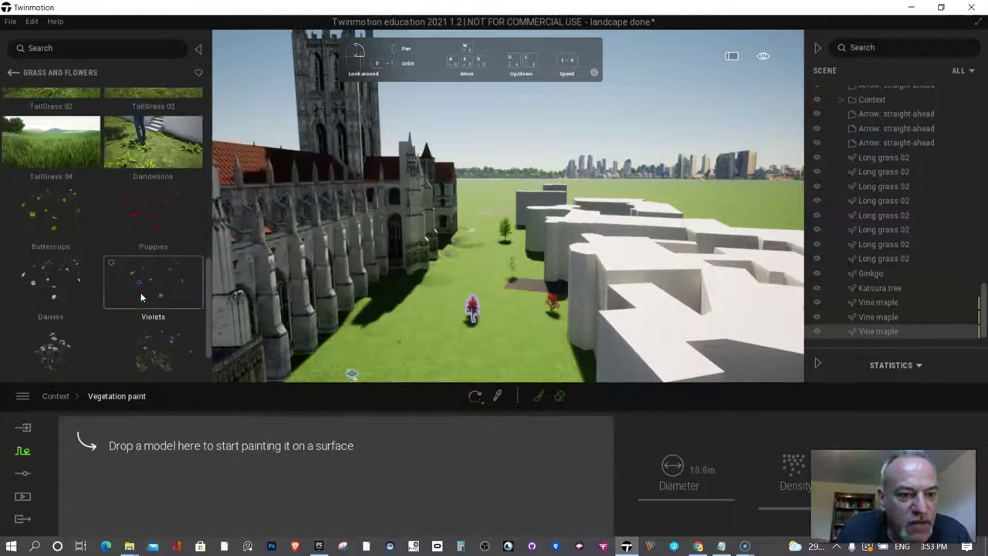
pyautogui.moveTo(152, 290)
pyautogui.mouseDown()
pyautogui.moveTo(293, 342)
pyautogui.moveTo(293, 442)
pyautogui.mouseUp()
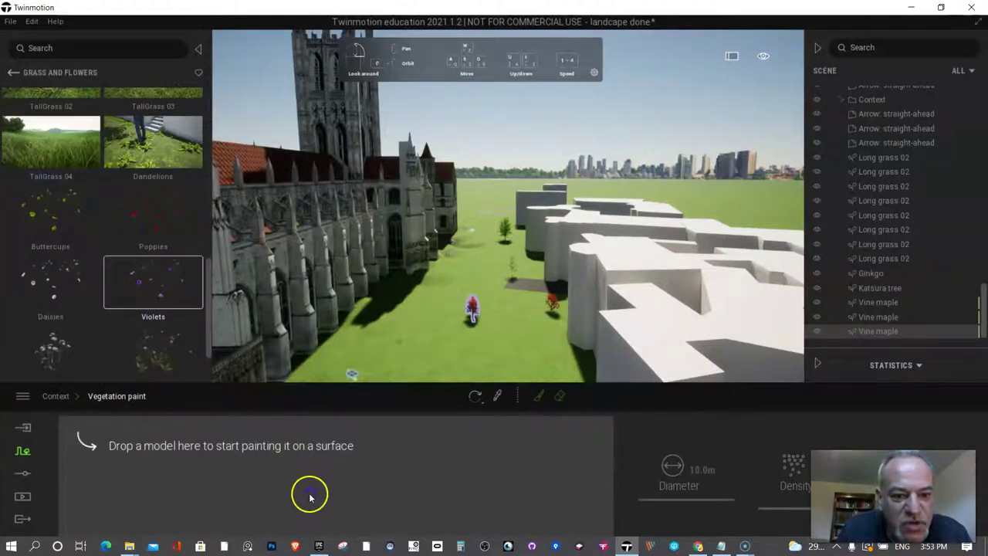
pyautogui.moveTo(112, 317); pyautogui.dragTo(176, 458)
pyautogui.scroll(-2, 104, 319)
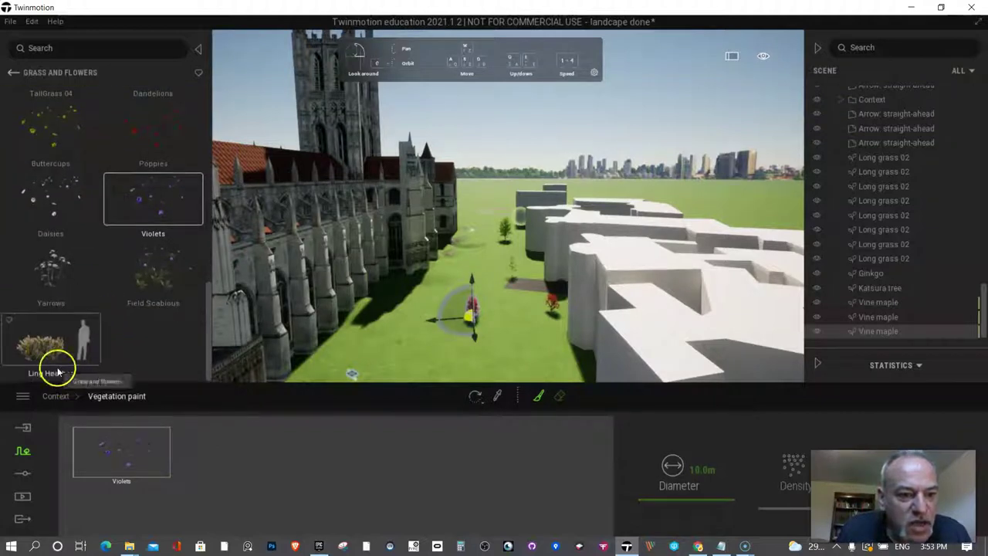
pyautogui.moveTo(49, 275); pyautogui.dragTo(201, 474)
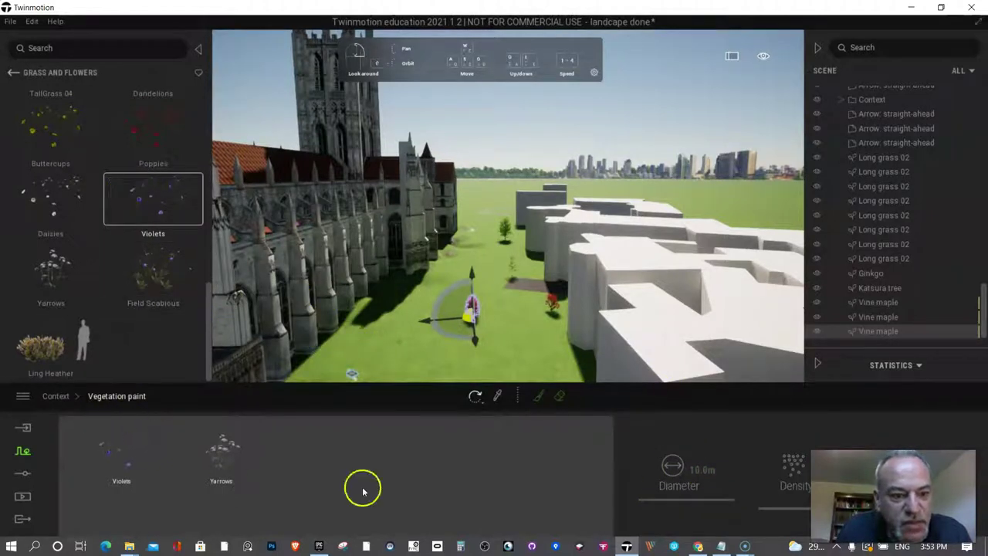
# - Set the vegetation brush diameter to 29.3 m and paint violets and yarrows on the lawn around the maples
pyautogui.click(540, 395)
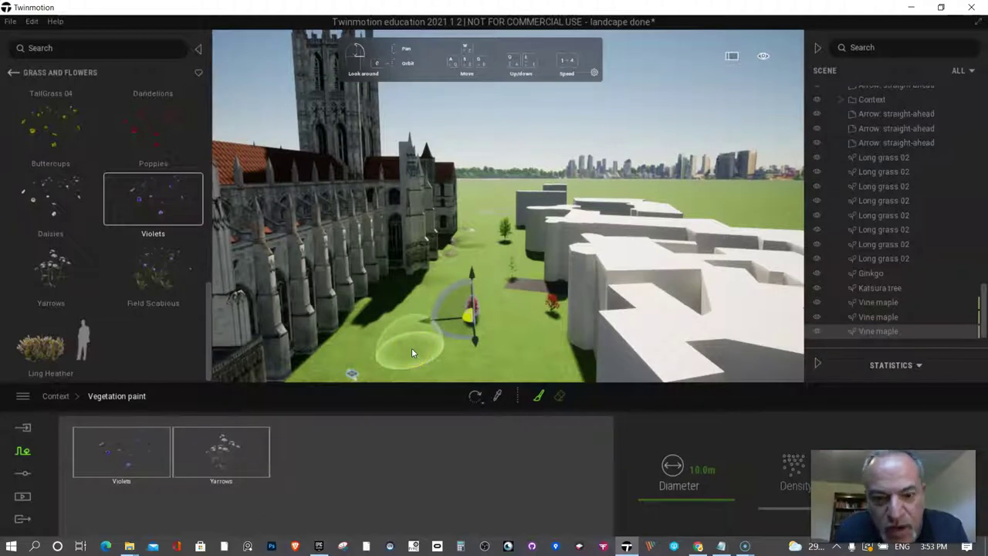
pyautogui.moveTo(708, 494)
pyautogui.mouseDown()
pyautogui.moveTo(713, 480)
pyautogui.moveTo(595, 425)
pyautogui.mouseUp()
pyautogui.moveTo(443, 334)
pyautogui.mouseDown()
pyautogui.moveTo(412, 347)
pyautogui.moveTo(450, 340)
pyautogui.mouseUp()
pyautogui.click(498, 216)
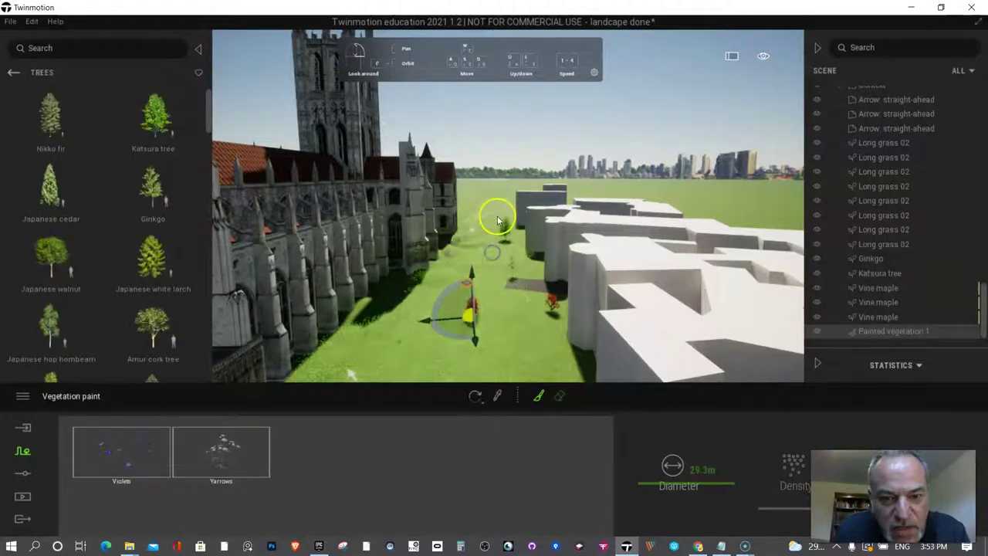
# - Check the painted flowers at ground level and paint another patch of violets and yarrows at the near end of the lawn
pyautogui.press('w')
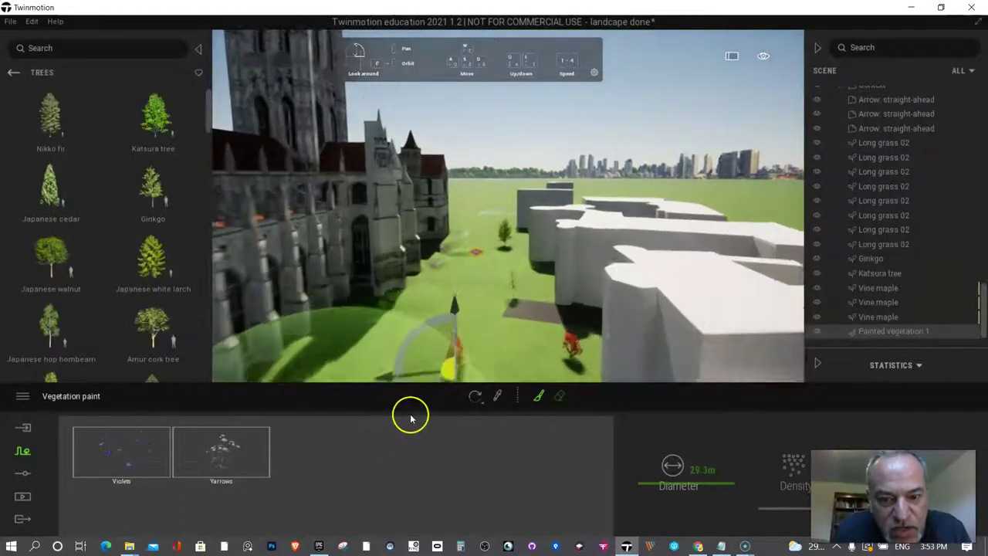
pyautogui.press('s')
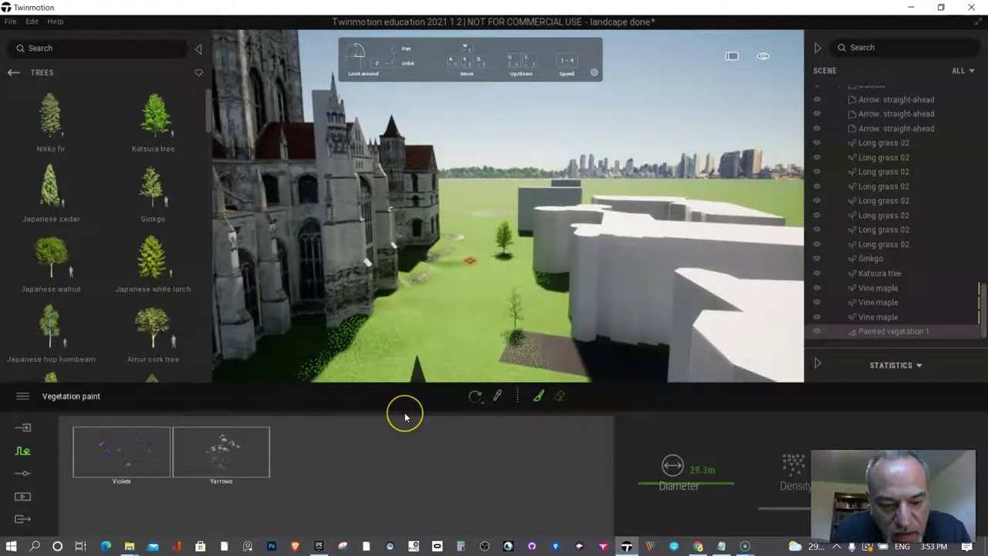
pyautogui.press('s')
pyautogui.press('q')
pyautogui.moveTo(407, 371); pyautogui.dragTo(328, 383, button='right')
pyautogui.press('s')
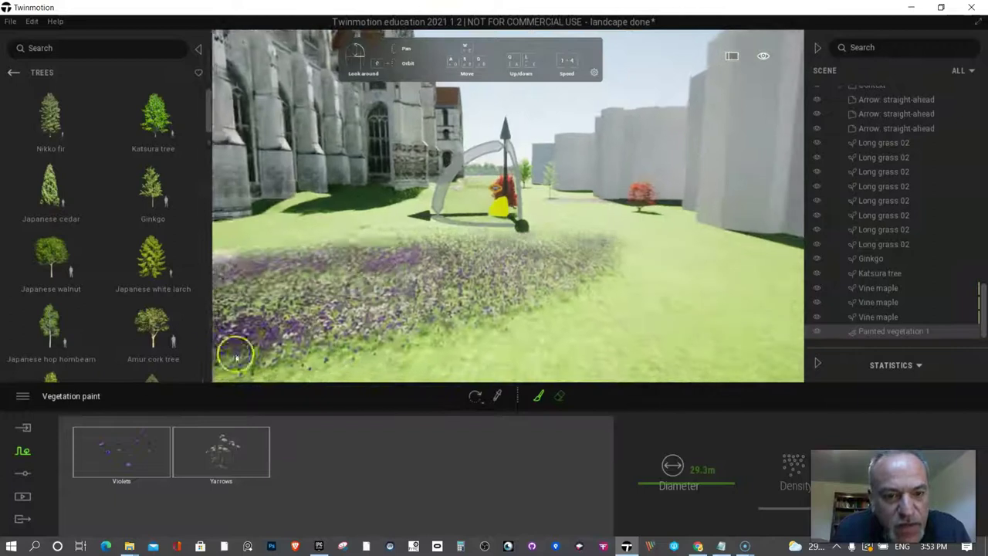
pyautogui.press('s')
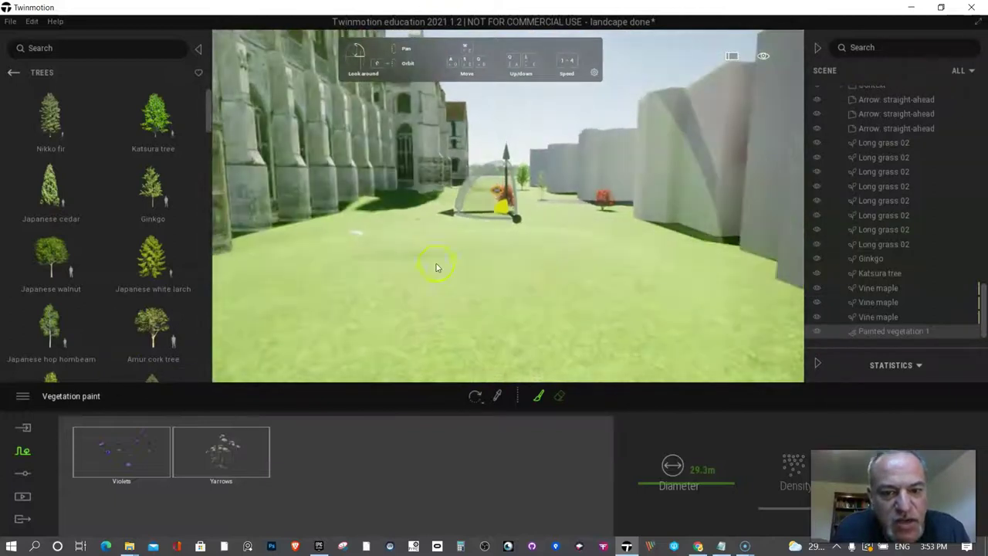
pyautogui.click(416, 291)
pyautogui.press('s')
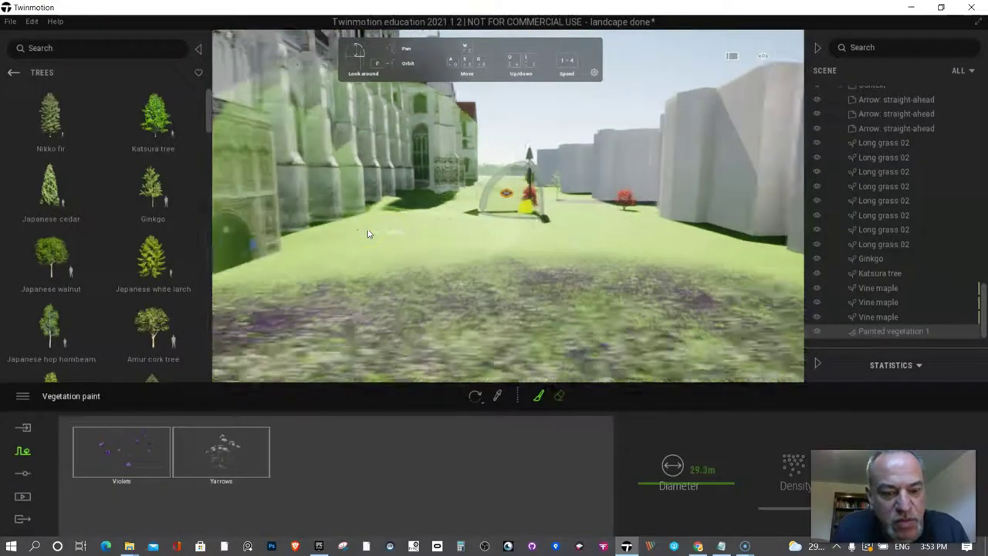
# - Examine the painted flower field in front of the cathedral's porch and return to the vegetation and landscape categories
pyautogui.press('d')
pyautogui.moveTo(413, 254); pyautogui.dragTo(470, 250, button='right')
pyautogui.moveTo(470, 250); pyautogui.dragTo(523, 249)
pyautogui.press('w')
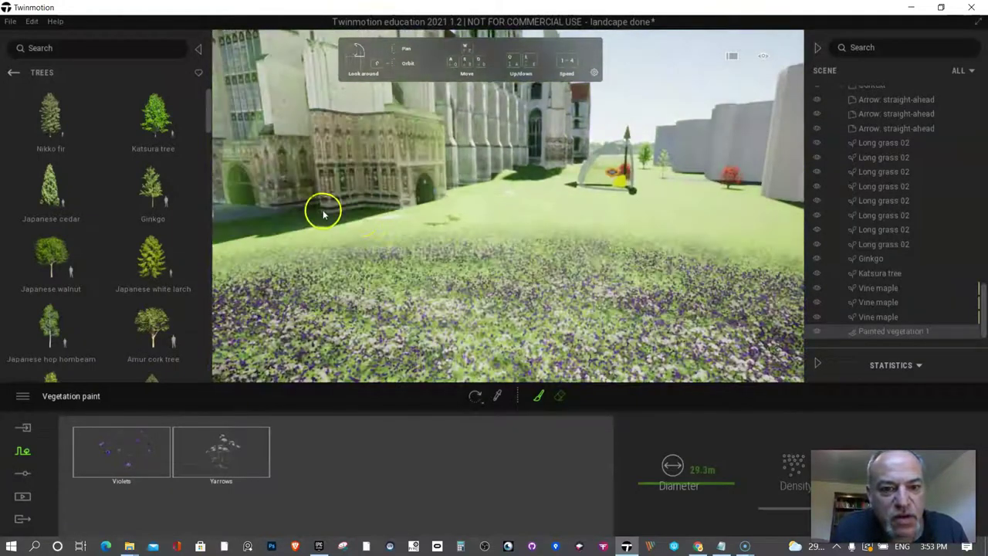
pyautogui.press('a')
pyautogui.press('d')
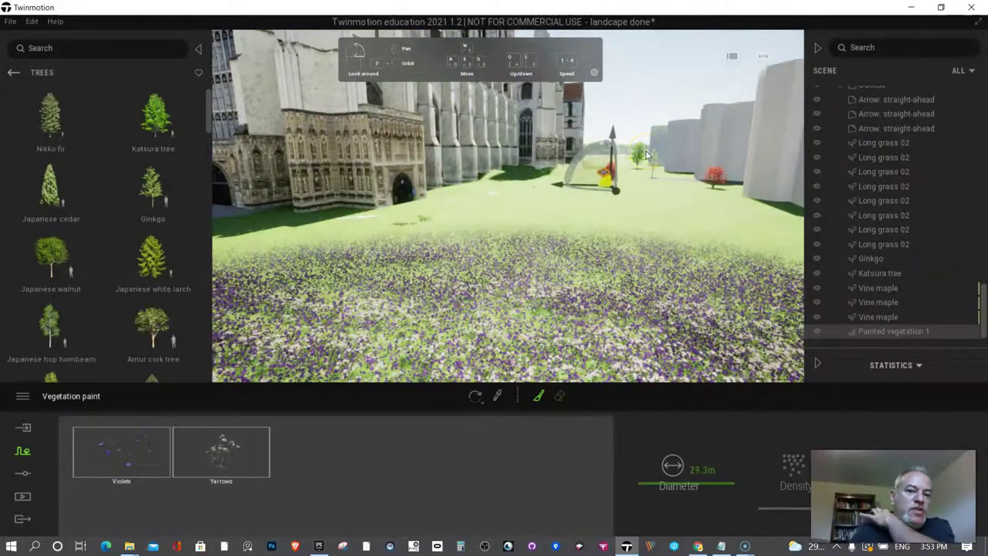
pyautogui.click(20, 74)
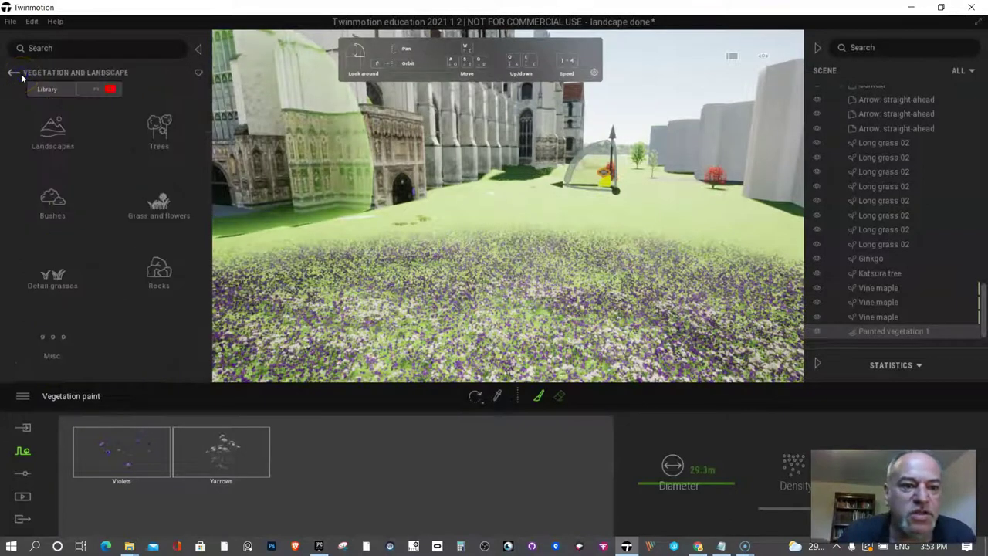
# - Open the Forge collection of medieval historical 3D assets in the library's Quixel Megascans section
pyautogui.click(14, 72)
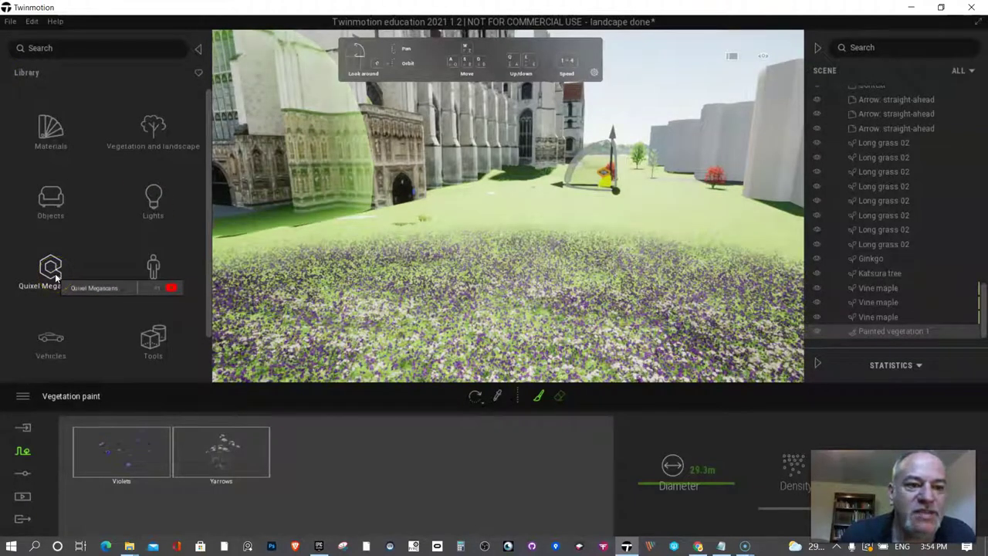
pyautogui.scroll(-1, 125, 256)
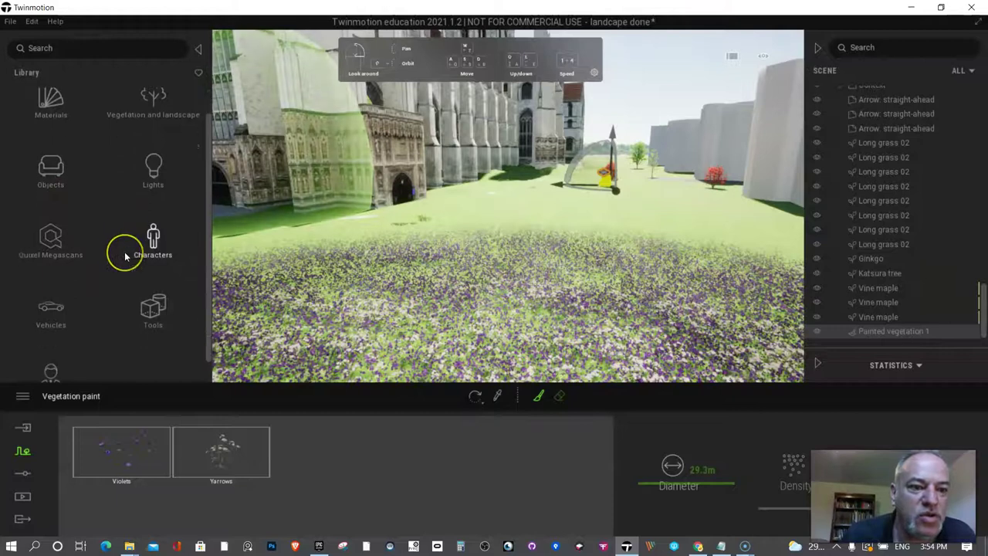
pyautogui.scroll(-1, 124, 253)
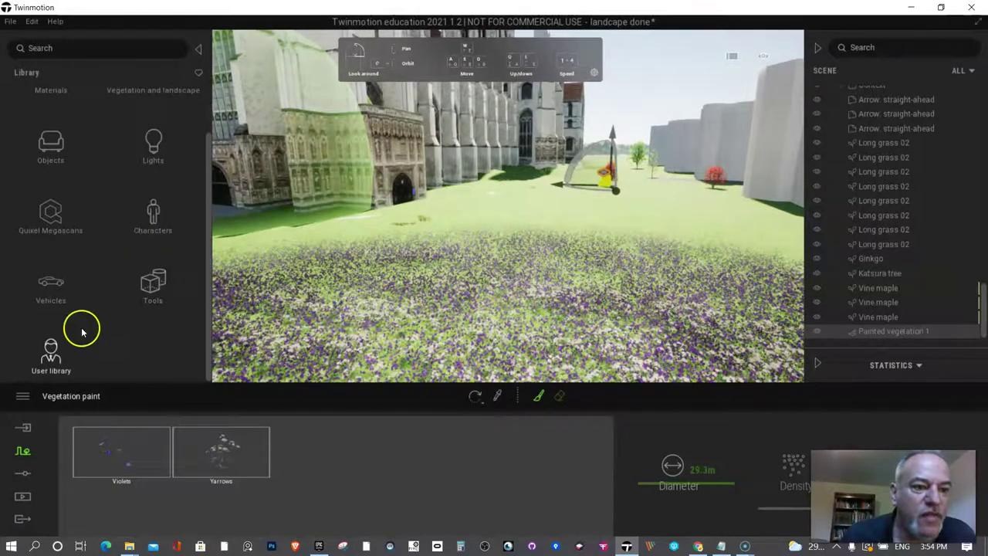
pyautogui.scroll(1, 82, 328)
pyautogui.click(43, 249)
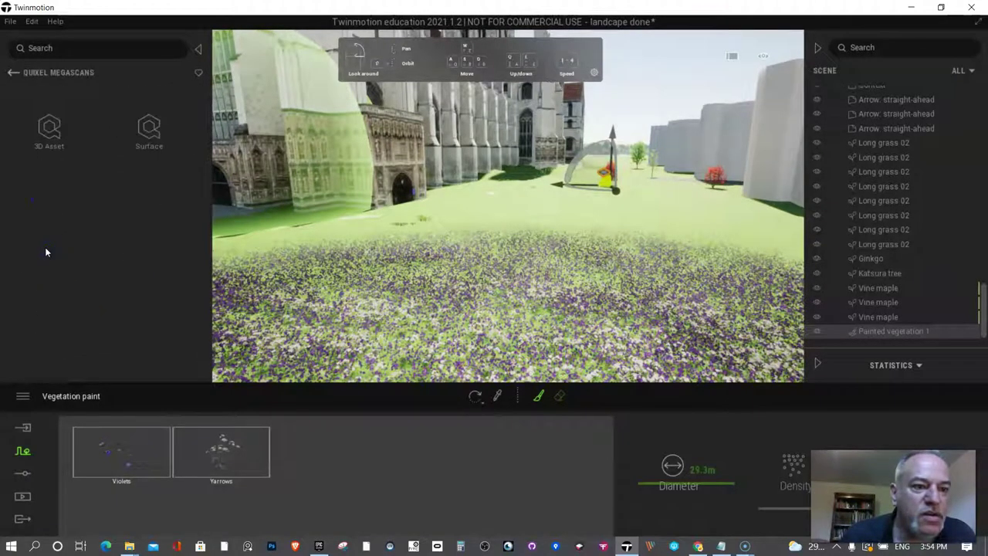
pyautogui.click(42, 152)
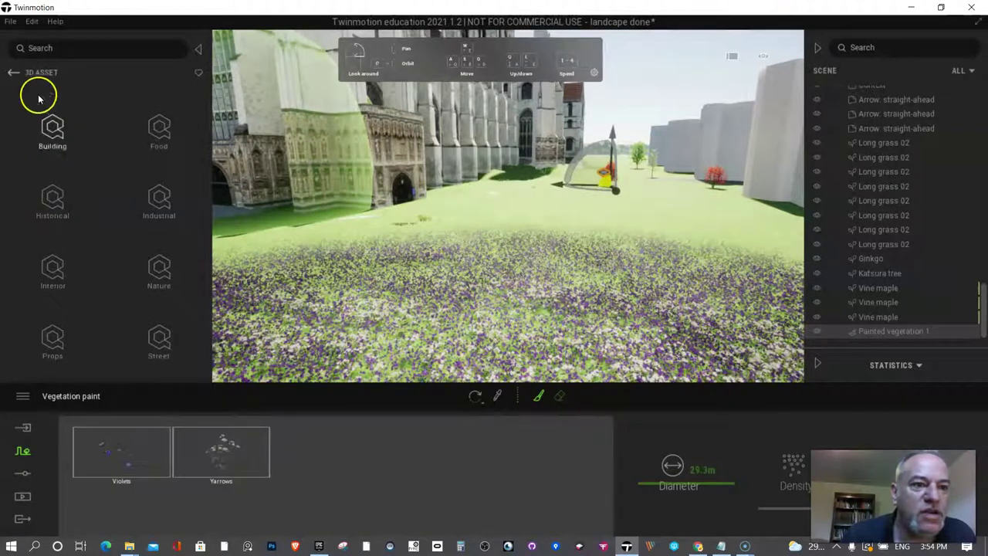
pyautogui.click(49, 202)
pyautogui.click(48, 202)
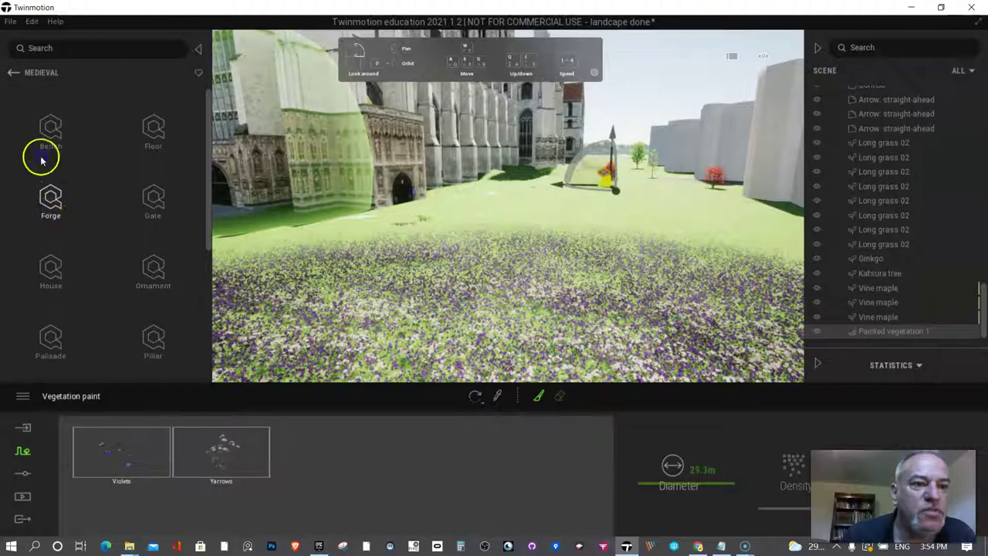
pyautogui.click(50, 198)
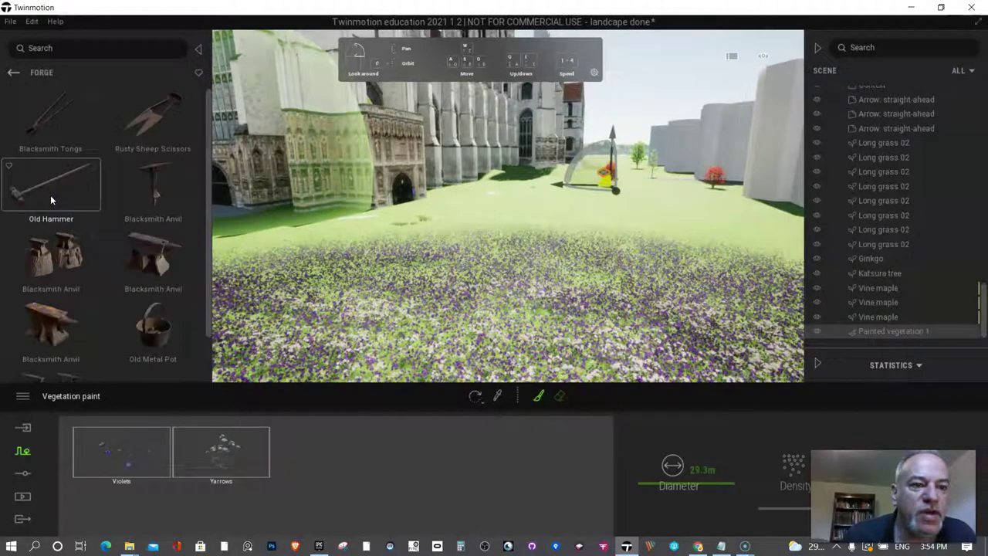
# - Try to place the Blacksmith Anvil standing on a wooden stump from the Forge collection into the scene
pyautogui.click(178, 249)
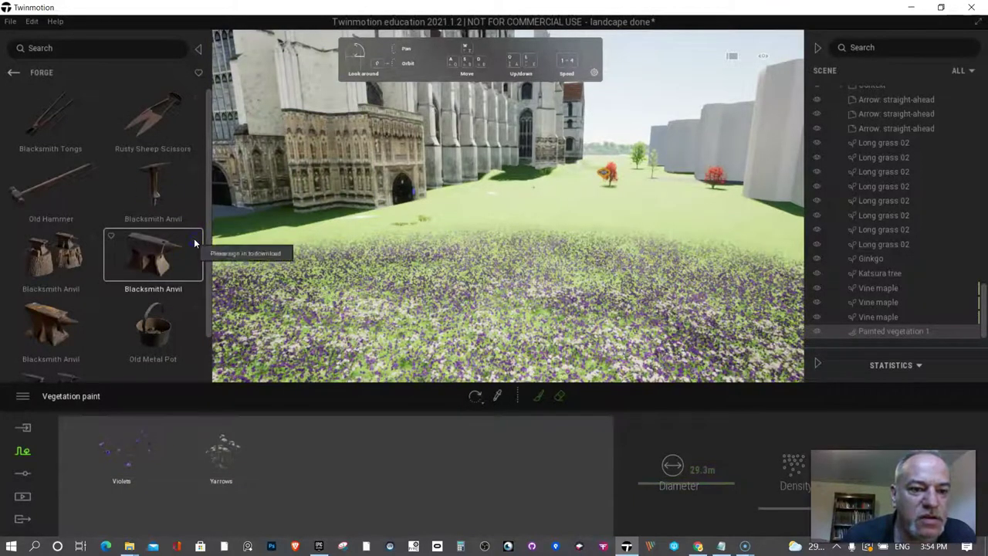
pyautogui.click(151, 253)
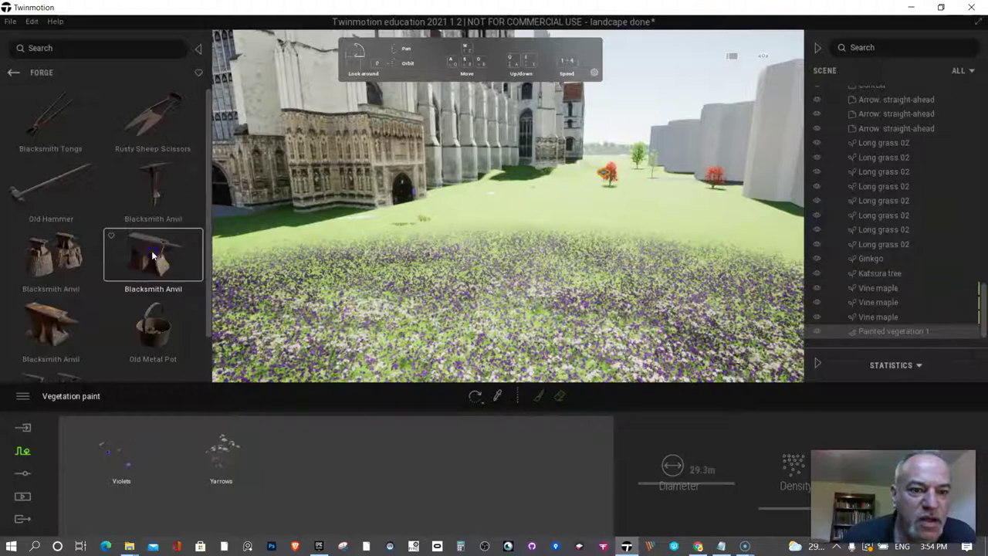
pyautogui.moveTo(351, 263); pyautogui.dragTo(347, 262)
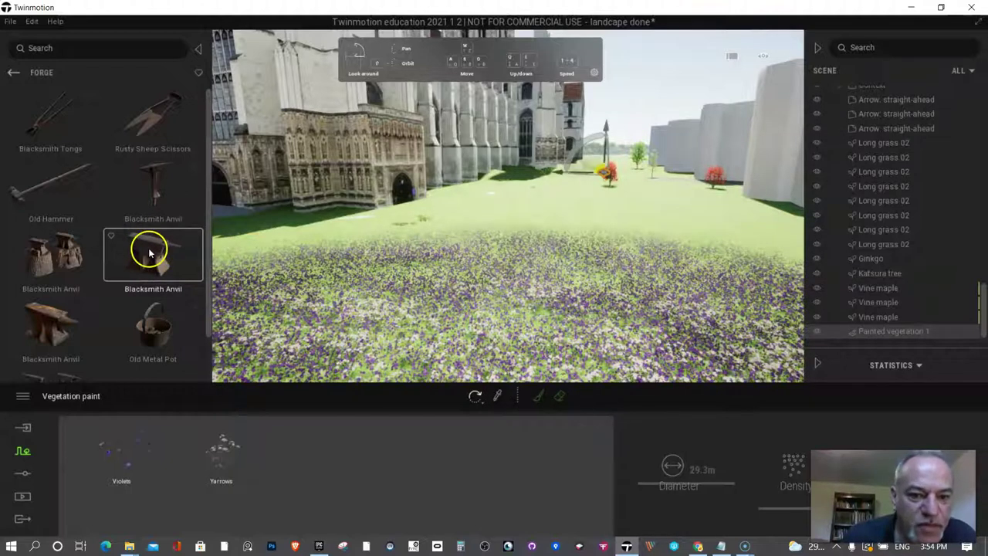
# - Sign in to Epic Games to enable Megascans downloads and dismiss the sign-in confirmation
pyautogui.click(22, 396)
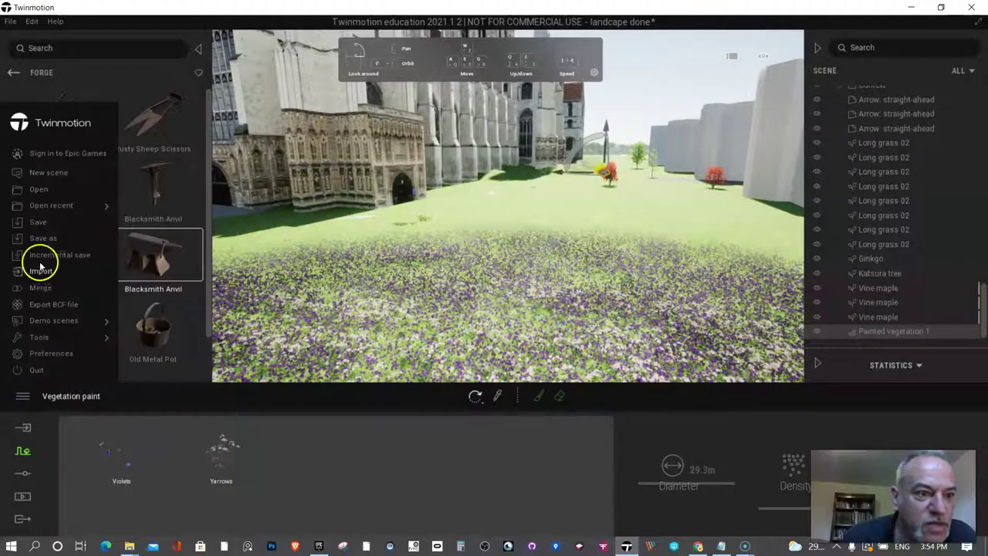
pyautogui.click(70, 153)
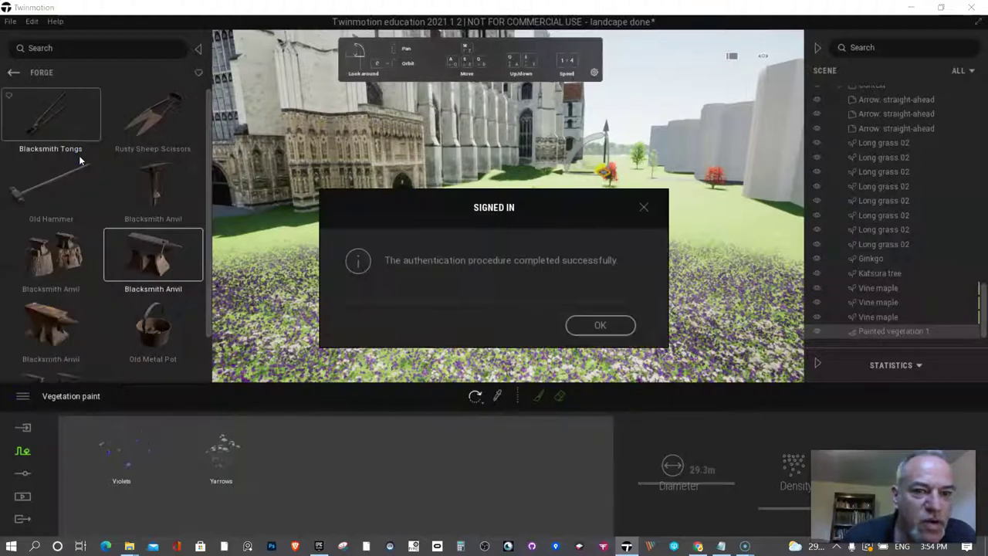
pyautogui.click(593, 324)
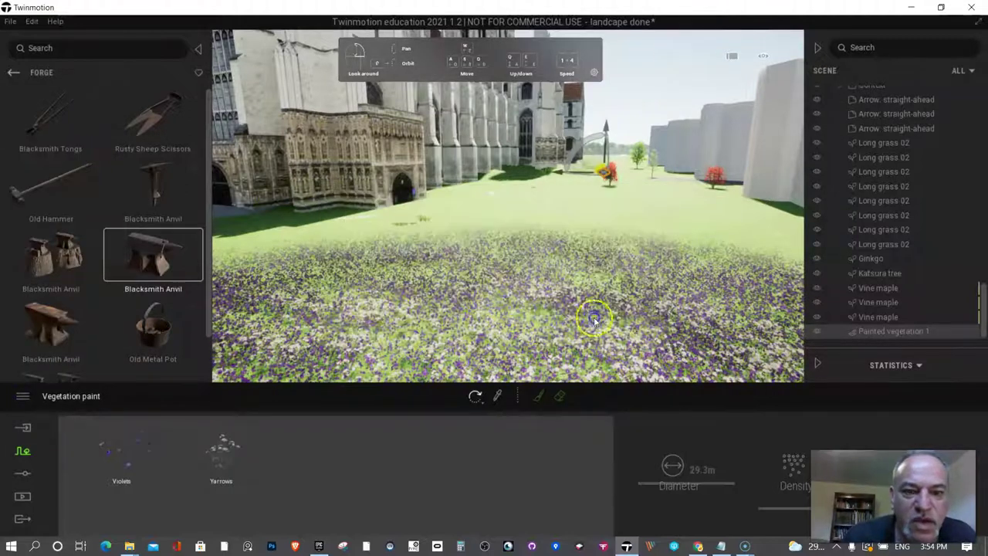
# - Download the Blacksmith Anvil from the Forge collection, place it in the flower field before the cathedral and focus the view on it
pyautogui.click(152, 257)
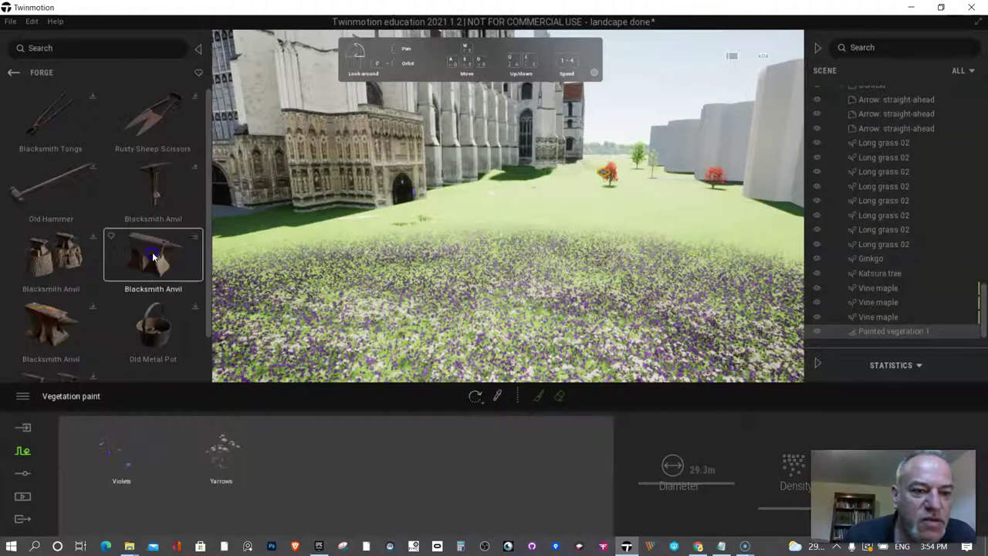
pyautogui.click(197, 236)
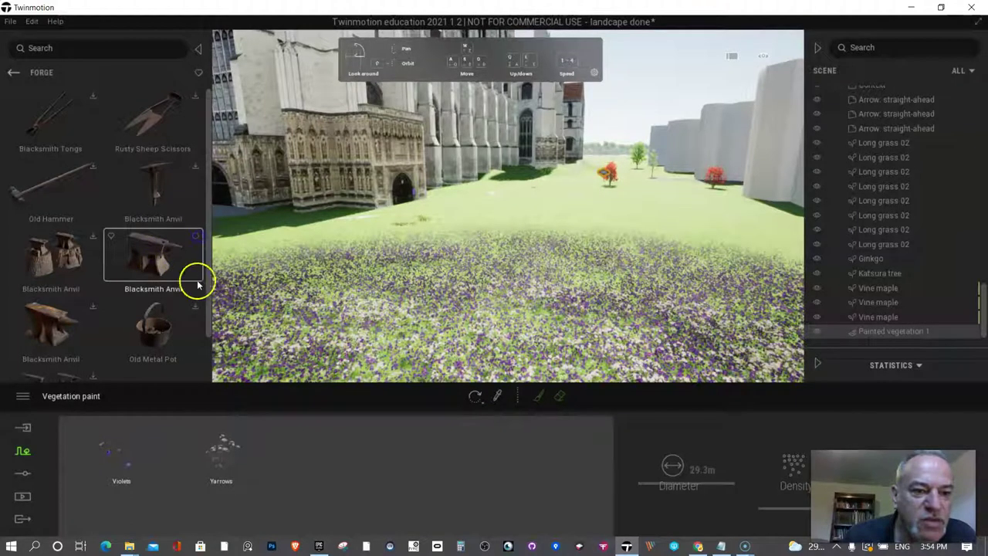
pyautogui.click(147, 253)
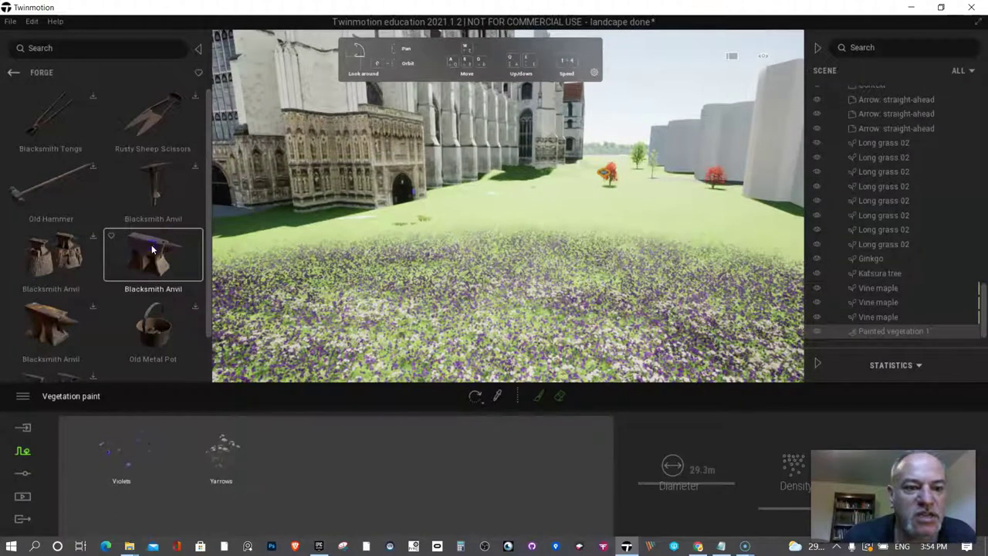
pyautogui.moveTo(183, 240); pyautogui.dragTo(490, 230)
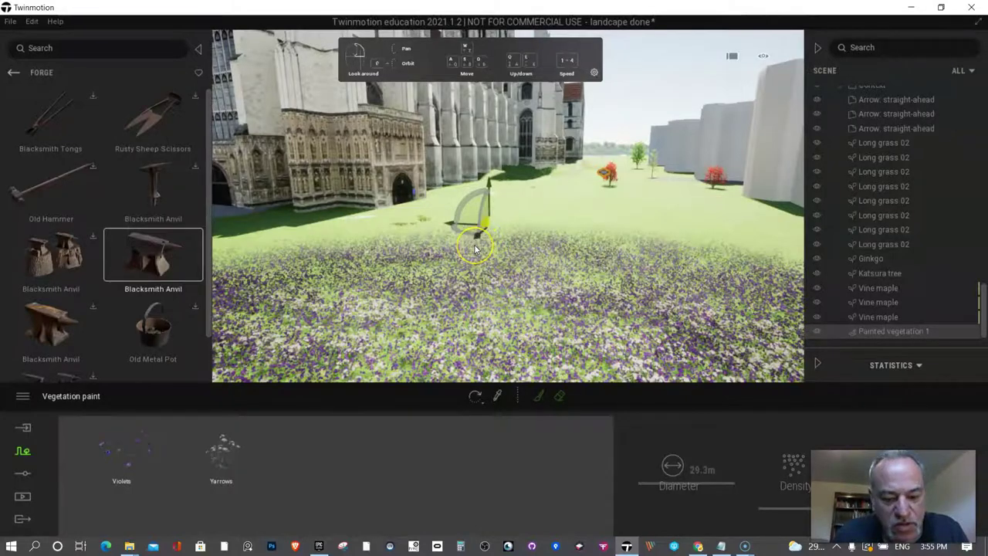
pyautogui.click(474, 244)
pyautogui.press('f')
pyautogui.scroll(-10, 505, 224)
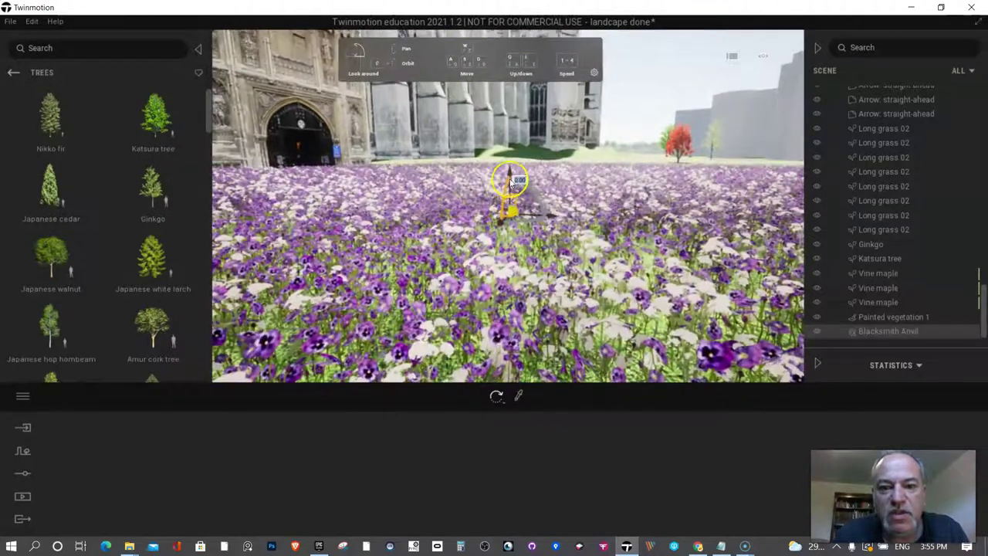
# - Switch the anvil's gizmo to scaling and stretch the anvil vertically until it rises above the flowers
pyautogui.moveTo(514, 165)
pyautogui.mouseDown()
pyautogui.moveTo(514, 122)
pyautogui.moveTo(510, 172)
pyautogui.moveTo(542, 150)
pyautogui.moveTo(515, 165)
pyautogui.mouseUp()
pyautogui.click(523, 162)
pyautogui.click(524, 161)
pyautogui.click(523, 162)
pyautogui.moveTo(517, 165); pyautogui.dragTo(598, 164)
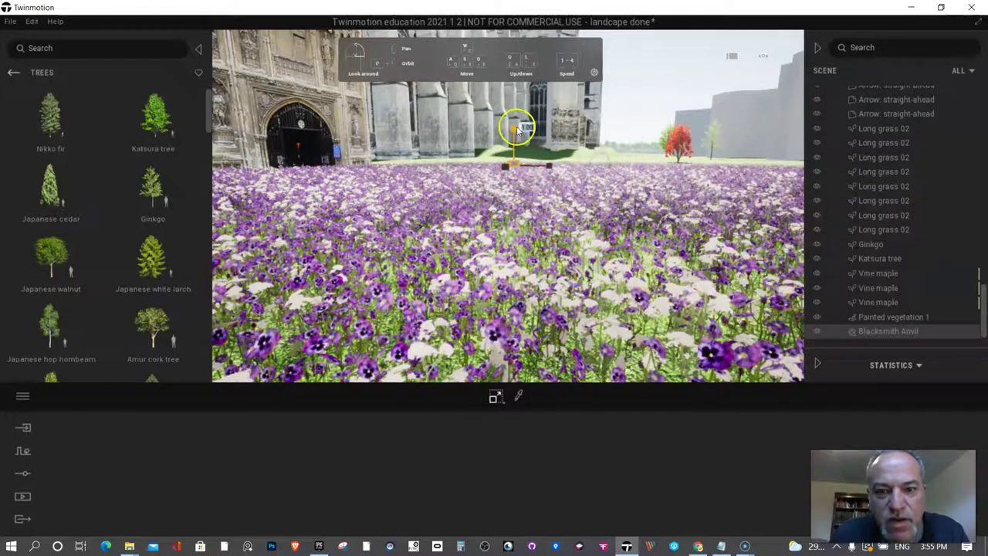
pyautogui.moveTo(514, 130); pyautogui.dragTo(410, 107)
pyautogui.moveTo(520, 94); pyautogui.dragTo(515, 68)
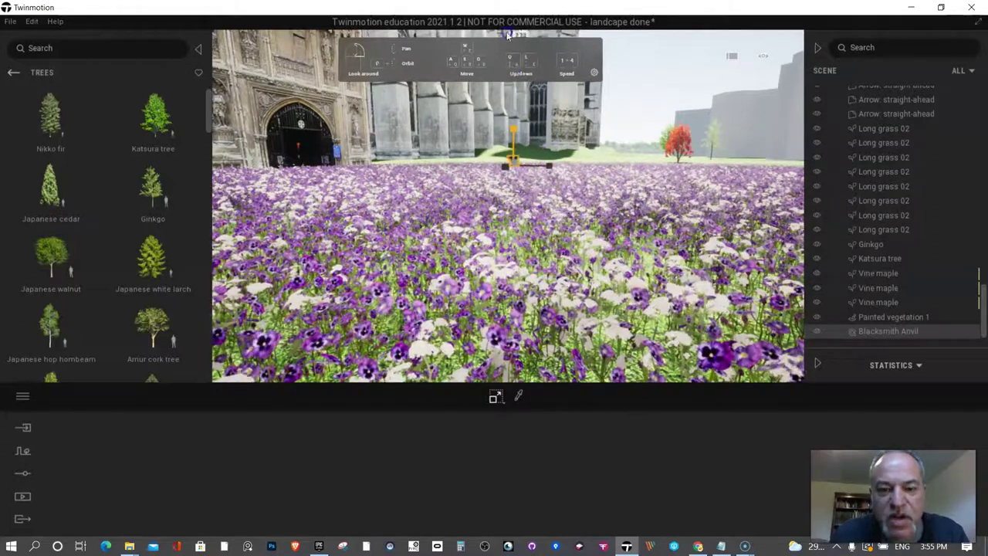
pyautogui.click(565, 137)
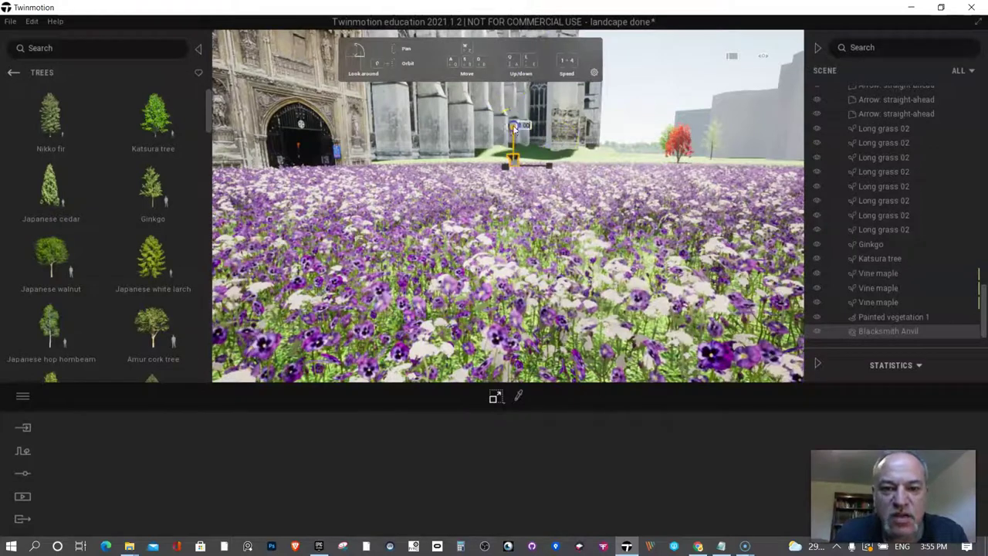
pyautogui.moveTo(514, 128); pyautogui.dragTo(512, 53)
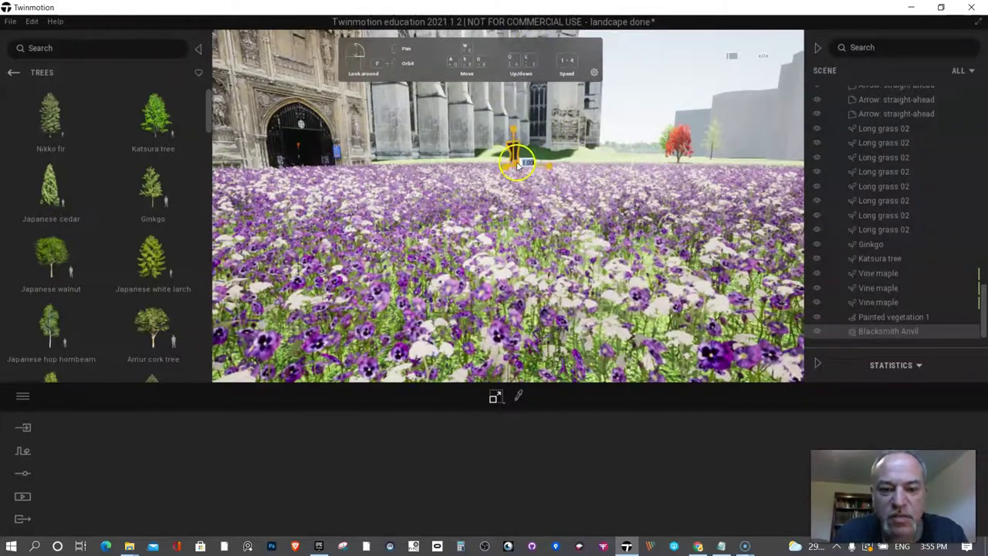
# - Examine the stretched anvil in the flower field from several viewpoints, including the area around the cathedral entrance
pyautogui.press('f')
pyautogui.scroll(-5, 536, 190)
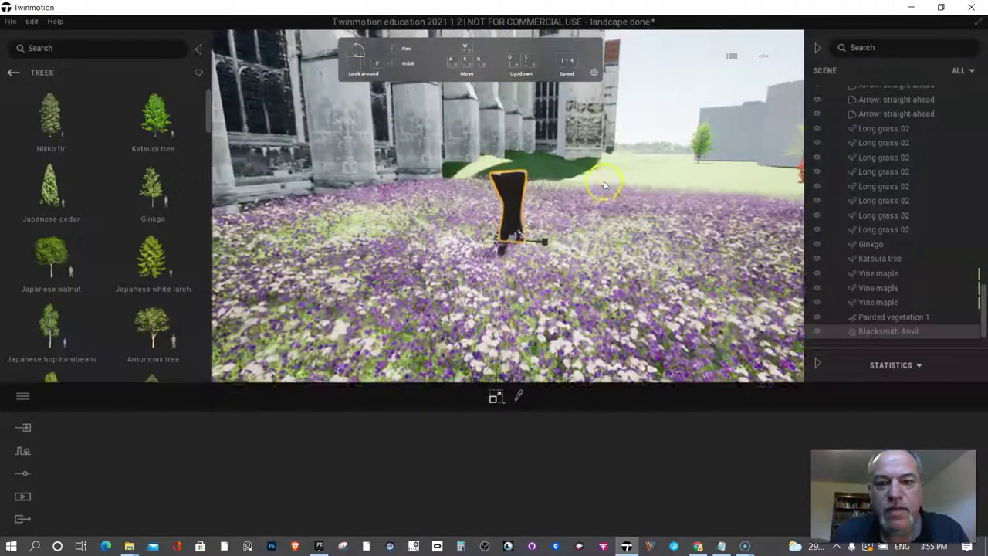
pyautogui.moveTo(484, 148); pyautogui.dragTo(602, 190, button='right')
pyautogui.moveTo(602, 189); pyautogui.dragTo(444, 191, button='middle')
pyautogui.scroll(4, 378, 184)
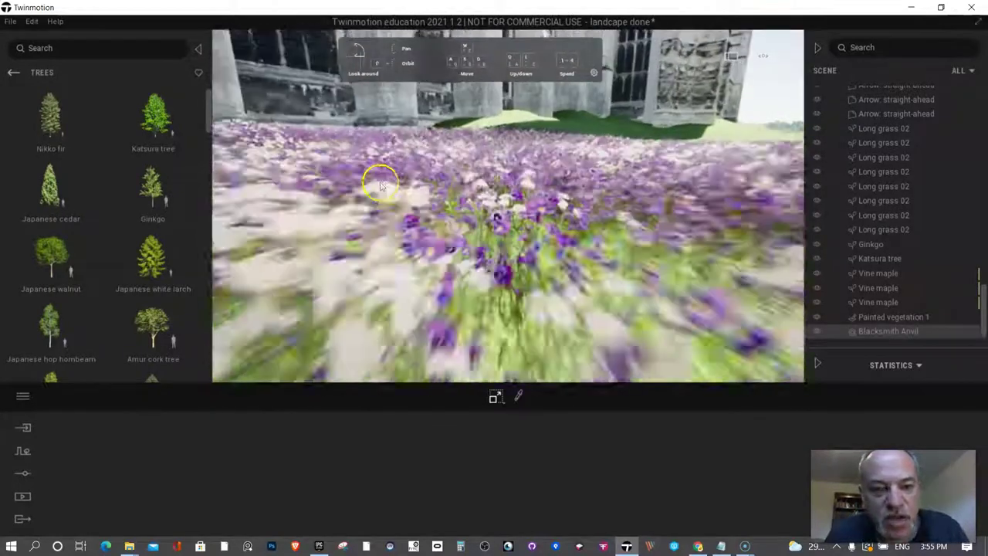
pyautogui.scroll(-5, 376, 183)
pyautogui.moveTo(565, 182); pyautogui.dragTo(565, 181, button='right')
pyautogui.press('a')
pyautogui.press('w')
pyautogui.press('s')
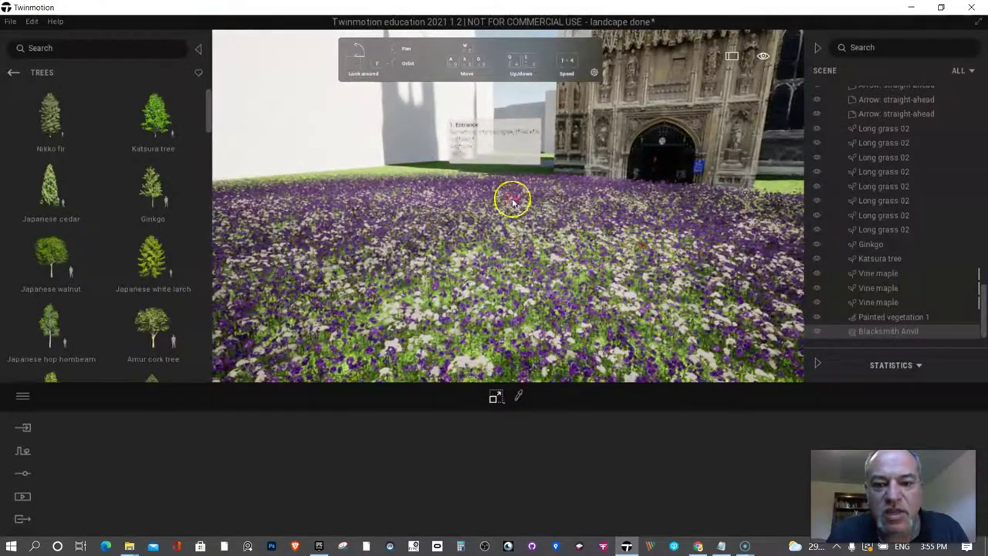
pyautogui.moveTo(640, 251); pyautogui.dragTo(547, 230)
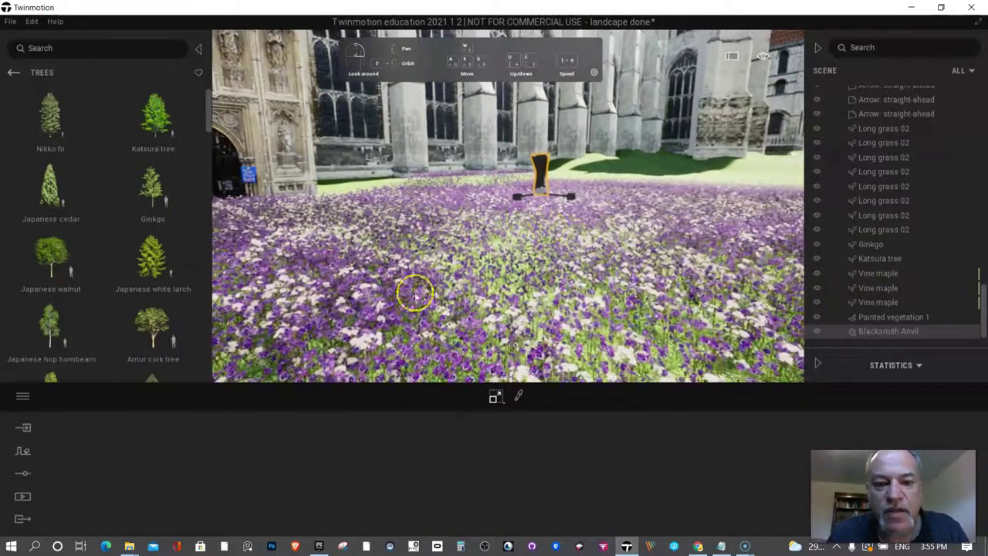
# - Start a new vegetation paint set and try the brush on the flower field around the anvil with no model assigned
pyautogui.click(24, 450)
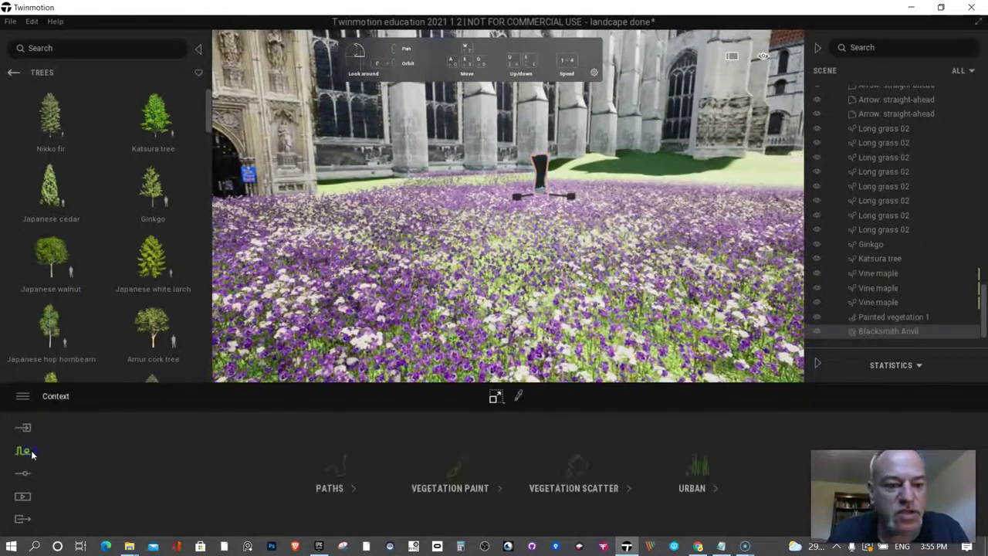
pyautogui.click(446, 492)
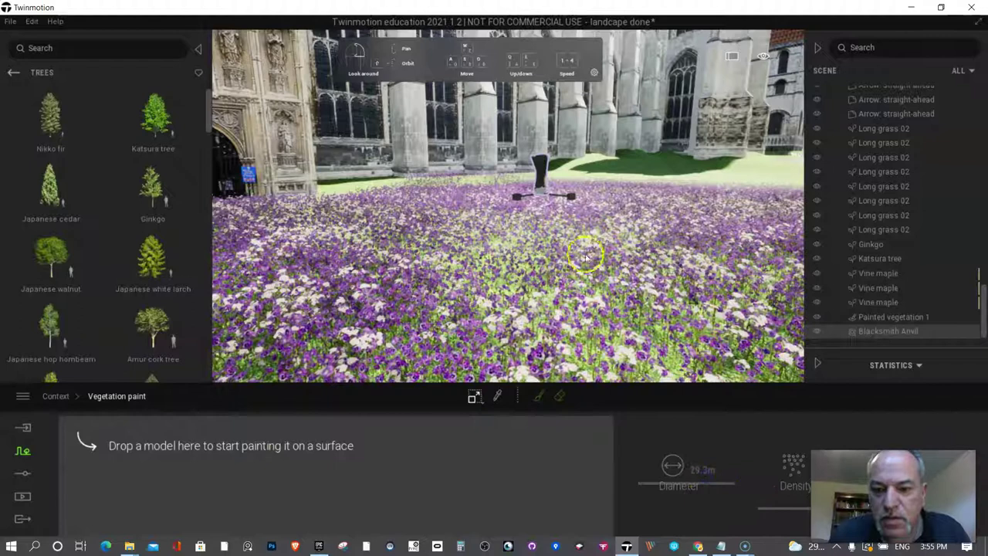
pyautogui.click(537, 398)
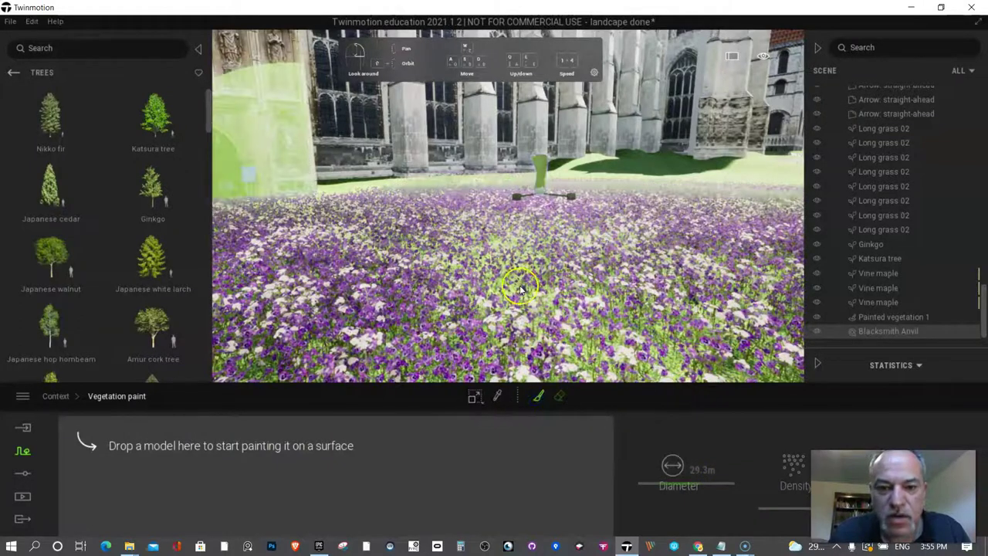
pyautogui.click(617, 277)
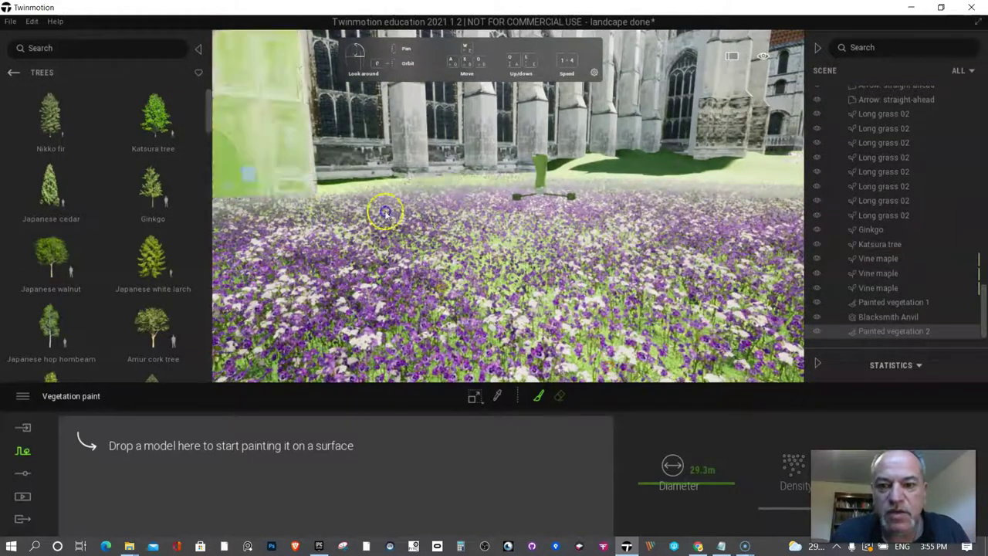
pyautogui.click(795, 505)
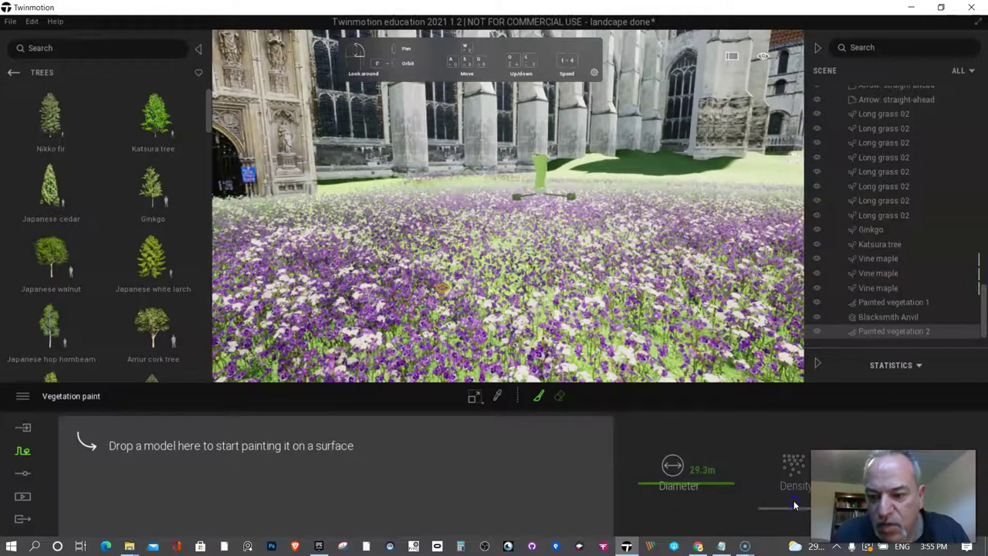
pyautogui.moveTo(676, 303); pyautogui.dragTo(580, 243)
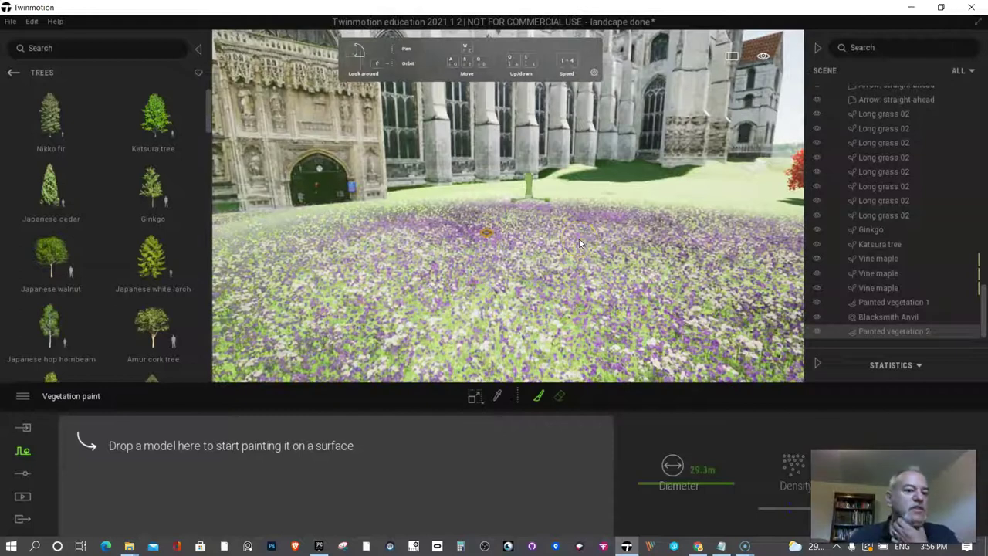
# - Place Rock 6 in the foreground of the flower field and Rock 2 on the lawn beyond the flowers
pyautogui.click(13, 72)
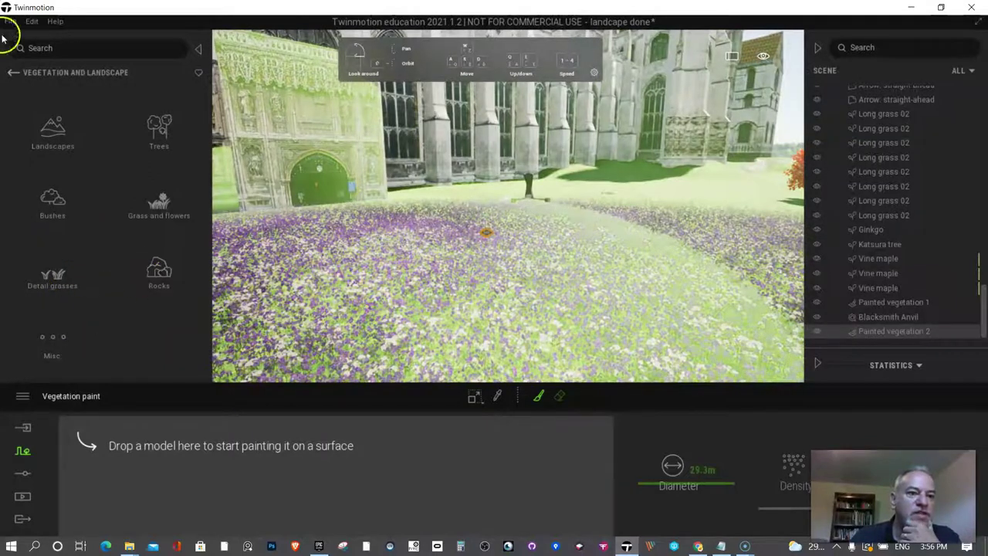
pyautogui.click(158, 269)
pyautogui.moveTo(143, 189); pyautogui.dragTo(479, 316)
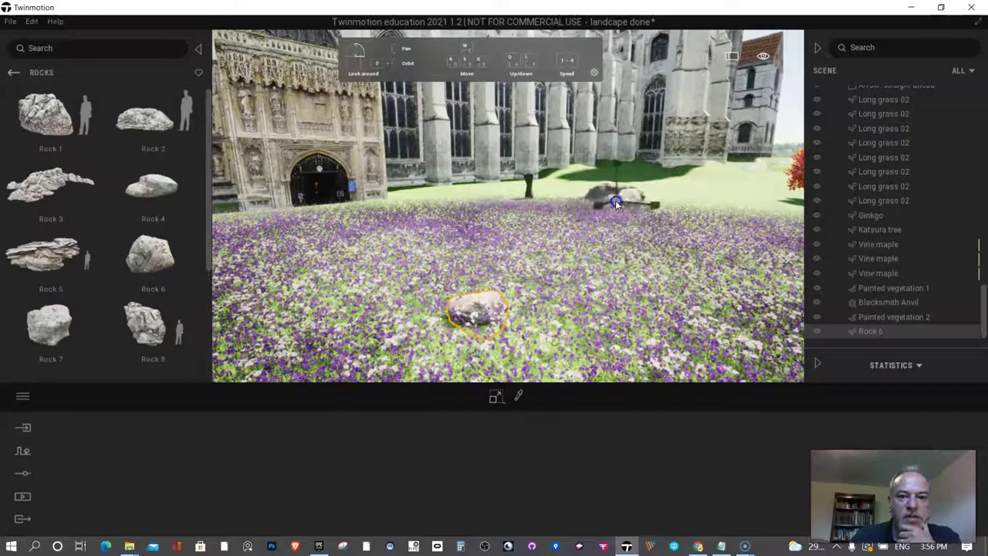
pyautogui.moveTo(616, 203); pyautogui.dragTo(638, 192)
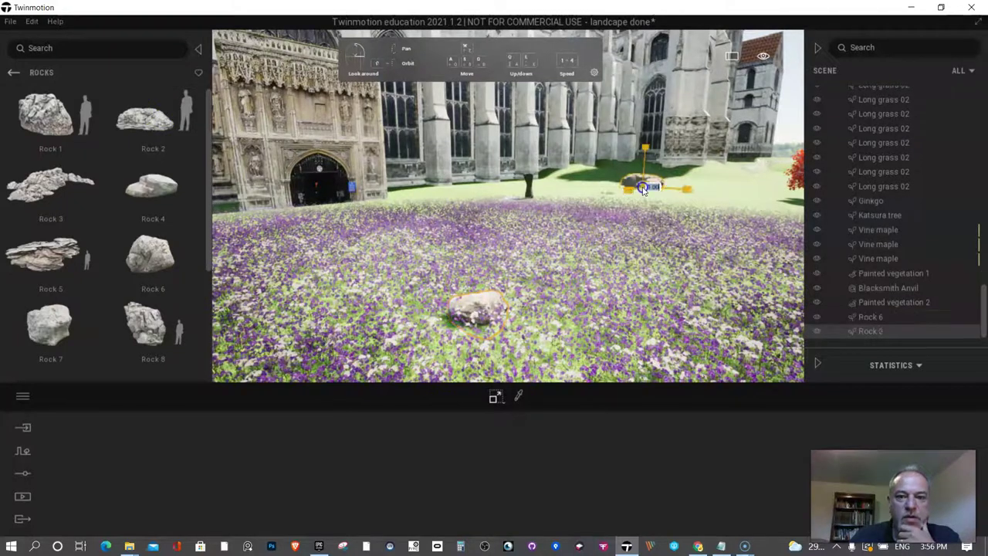
# - Return to the main library and open the Objects category
pyautogui.click(13, 74)
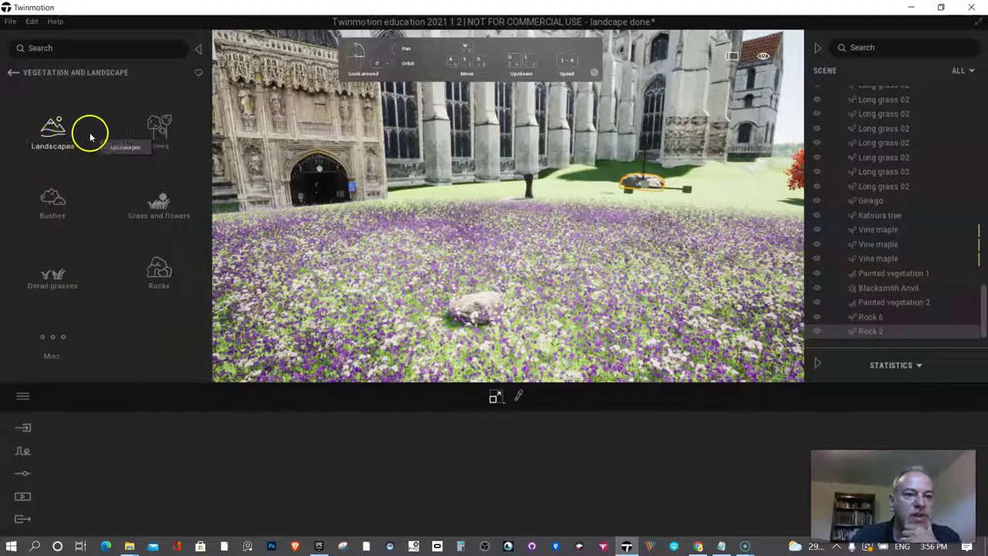
pyautogui.click(13, 72)
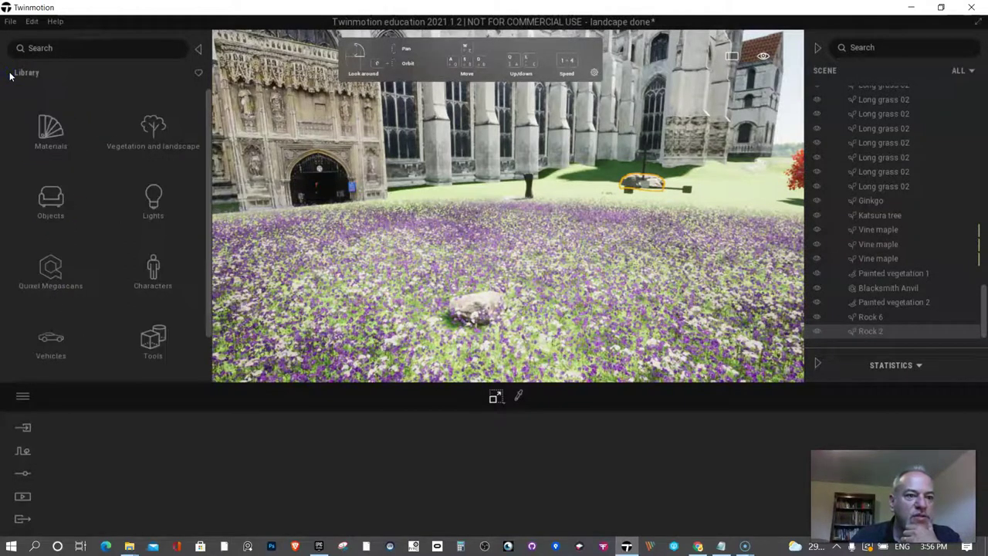
pyautogui.click(54, 205)
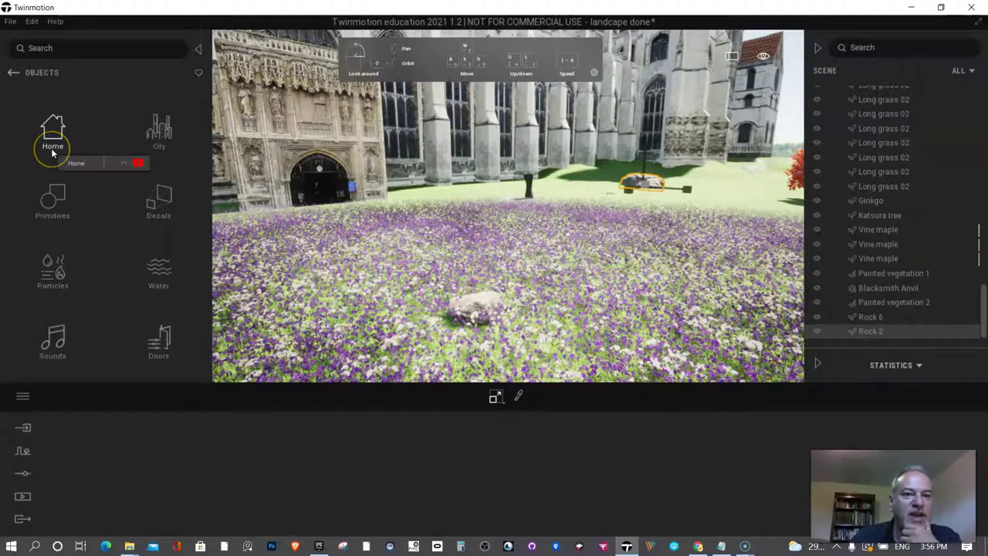